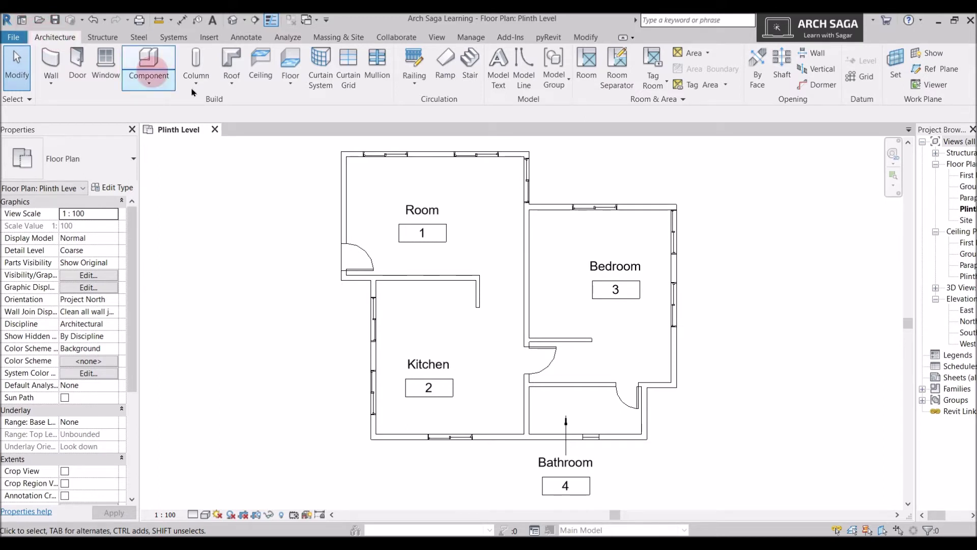
Step: Show the Architecture Component dropdown's Place a Component and Model In-Place options
left_click(51, 38)
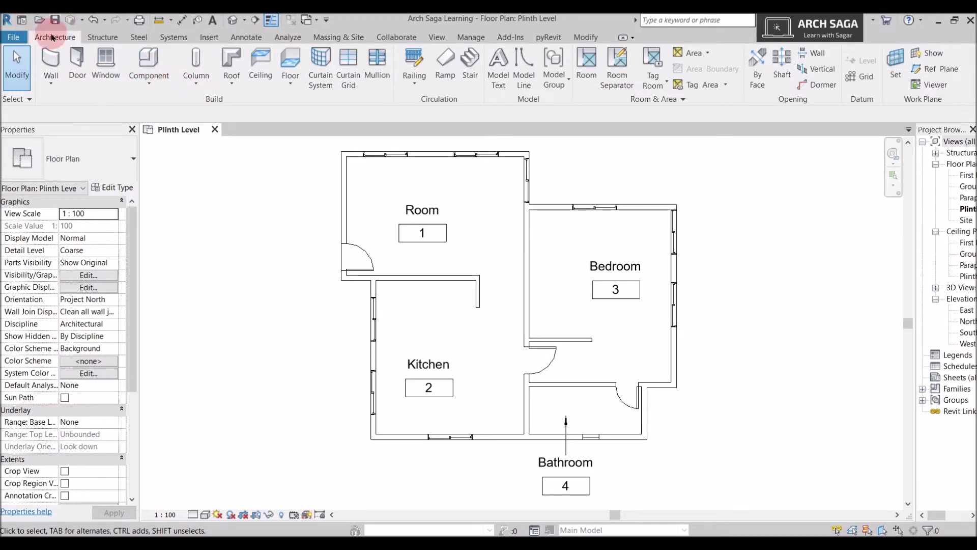
left_click(214, 101)
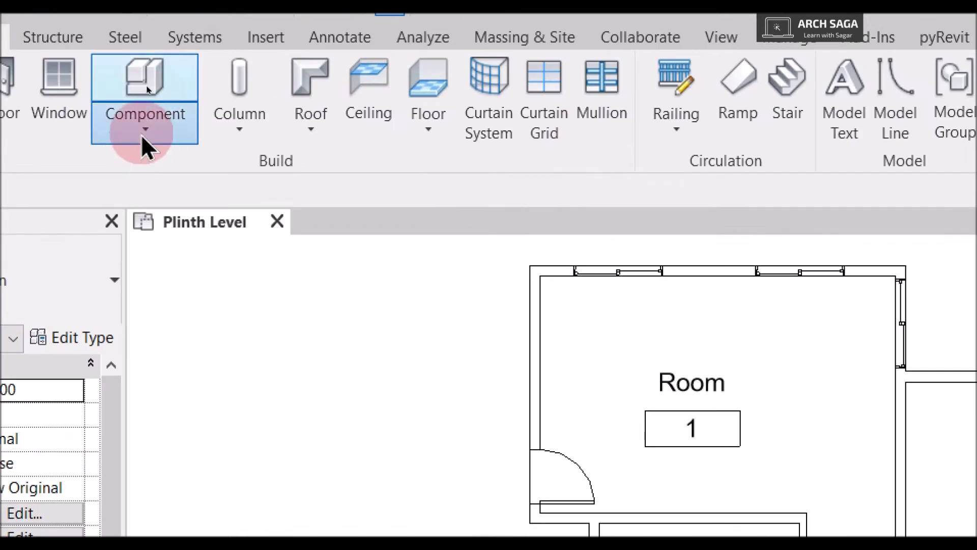
left_click(148, 87)
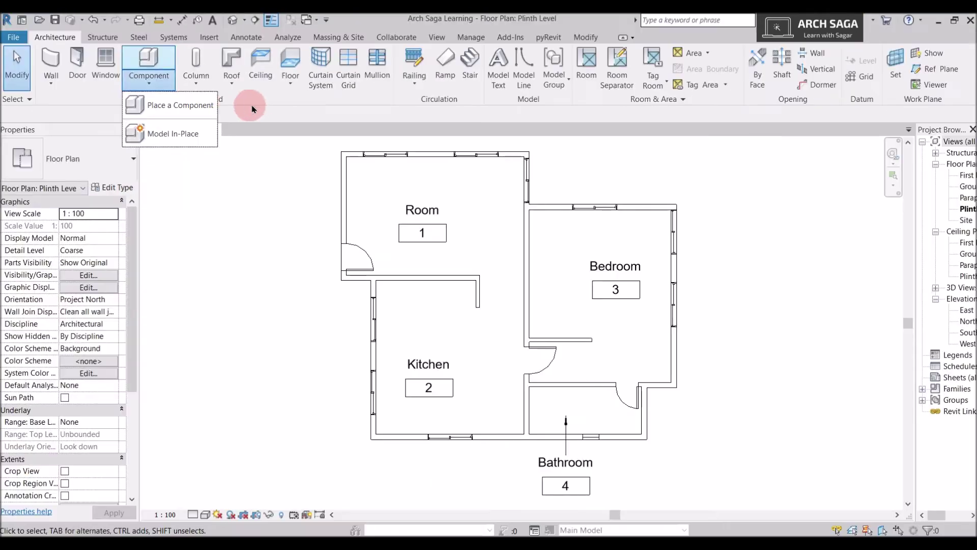
left_click(282, 103)
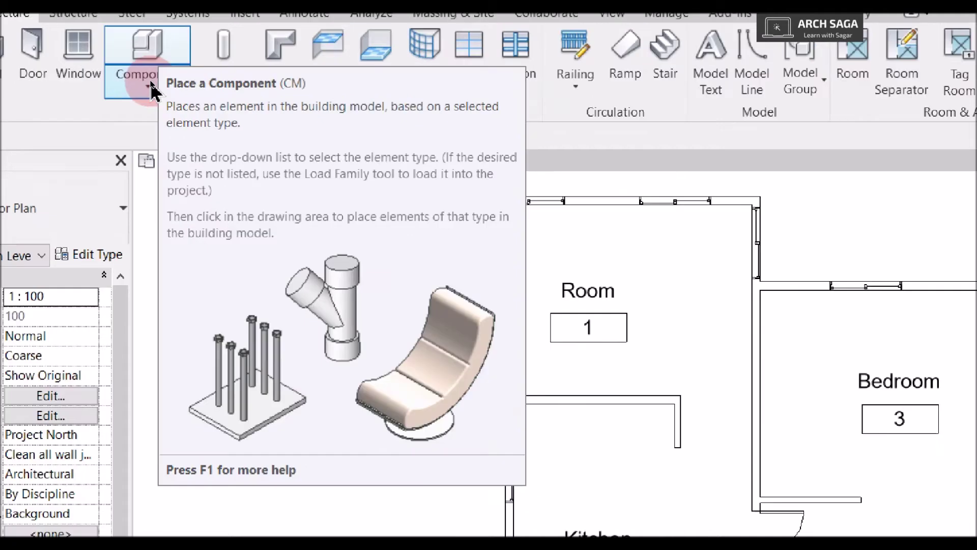
left_click(150, 83)
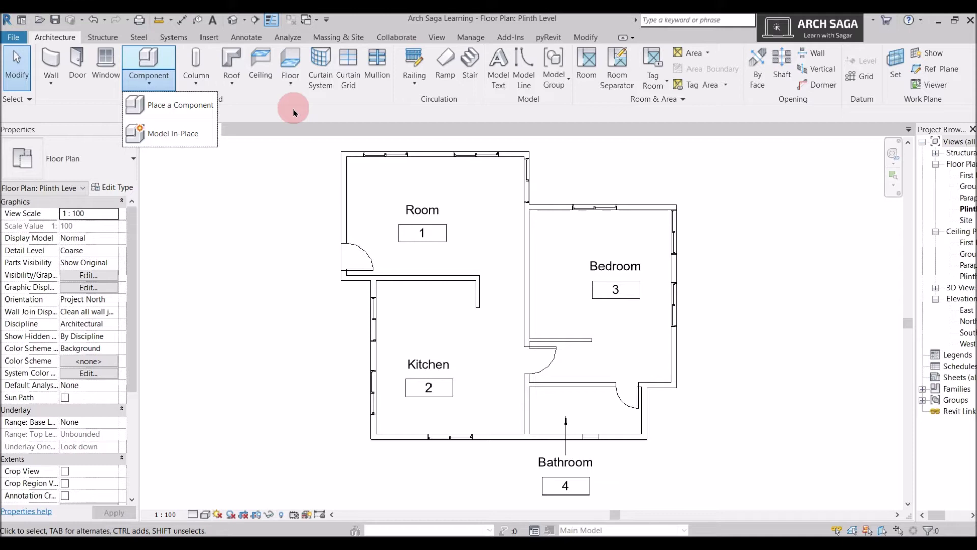
Step: Start placing a component and browse the furniture type list of beds, desks and sofas
left_click(168, 107)
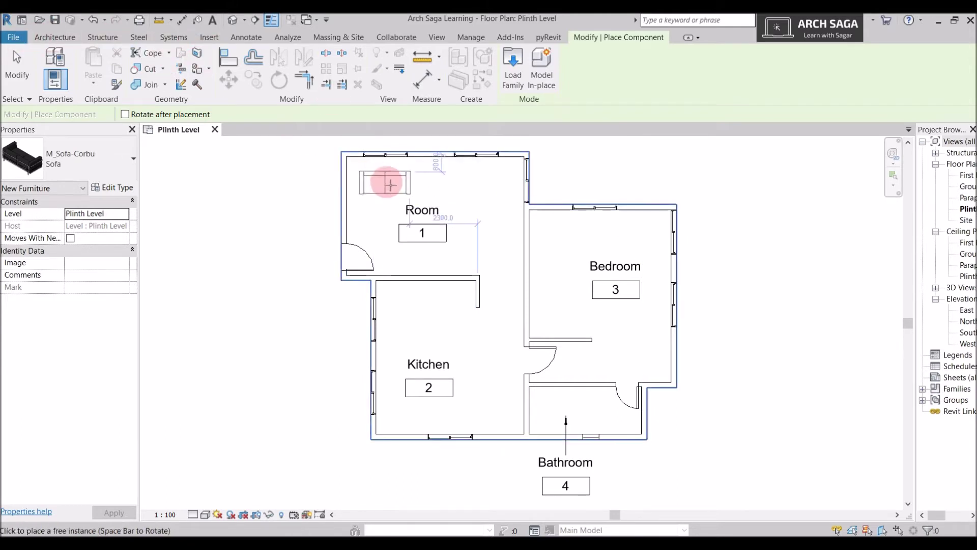
left_click(41, 158)
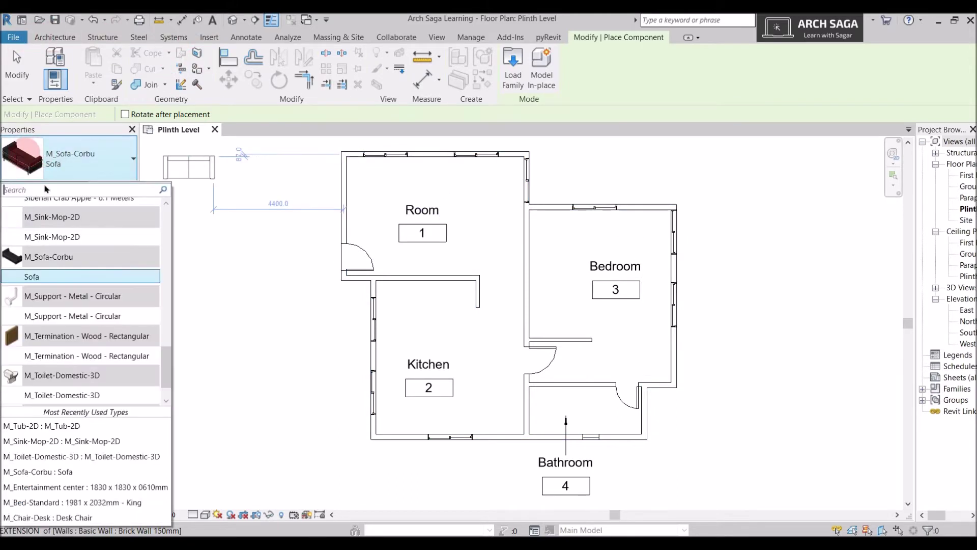
scroll(54, 222, "up", 8)
scroll(53, 222, "up", 6)
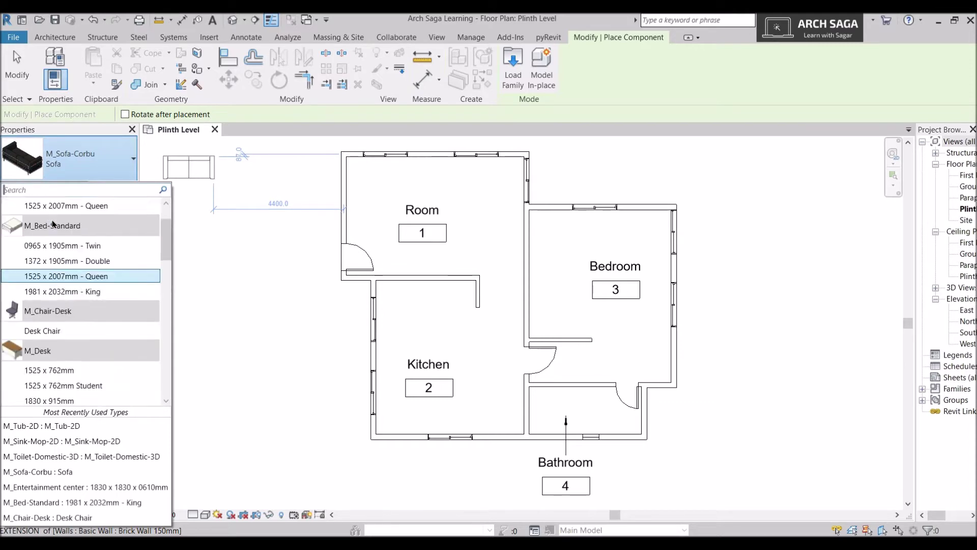
scroll(68, 232, "down", 7)
scroll(66, 240, "down", 5)
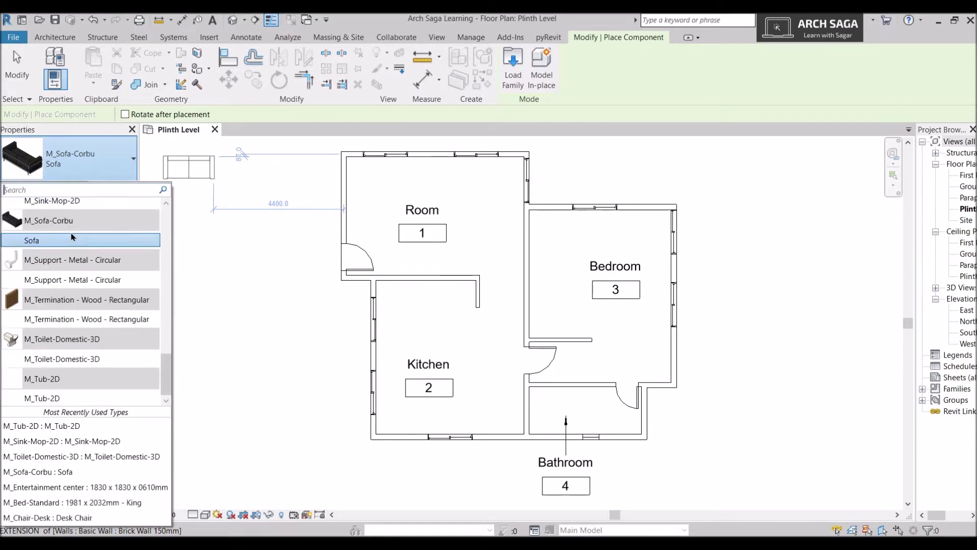
scroll(76, 244, "up", 10)
mouse_move(86, 251)
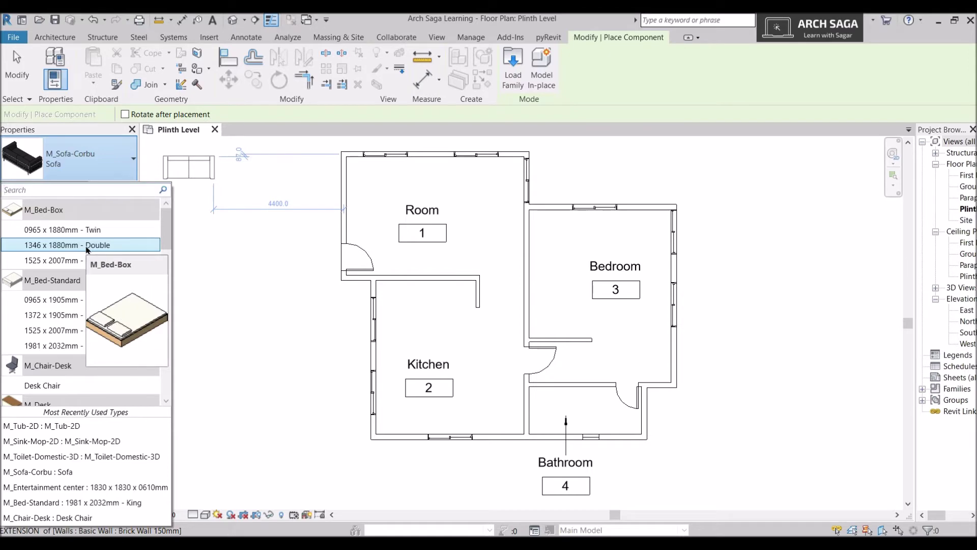
left_click(45, 218)
Step: Review the furniture types again and close the list keeping M_Sofa-Corbu : Sofa
left_click(66, 168)
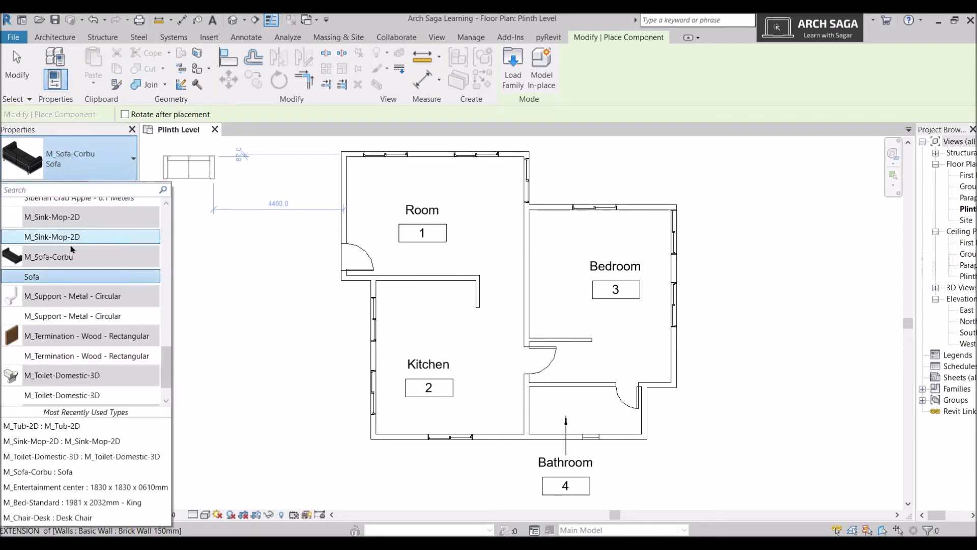
scroll(60, 228, "up", 10)
scroll(60, 228, "up", 4)
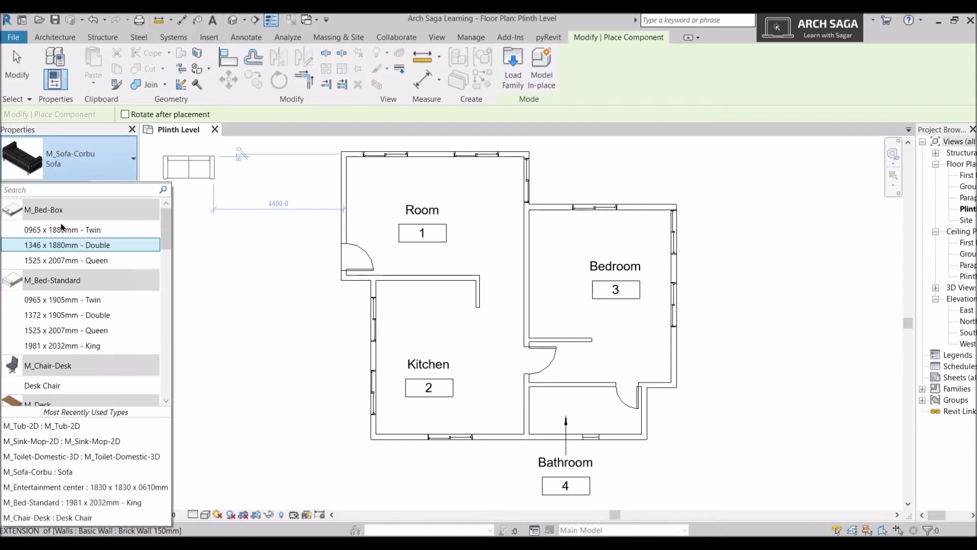
scroll(72, 275, "down", 5)
scroll(83, 329, "up", 4)
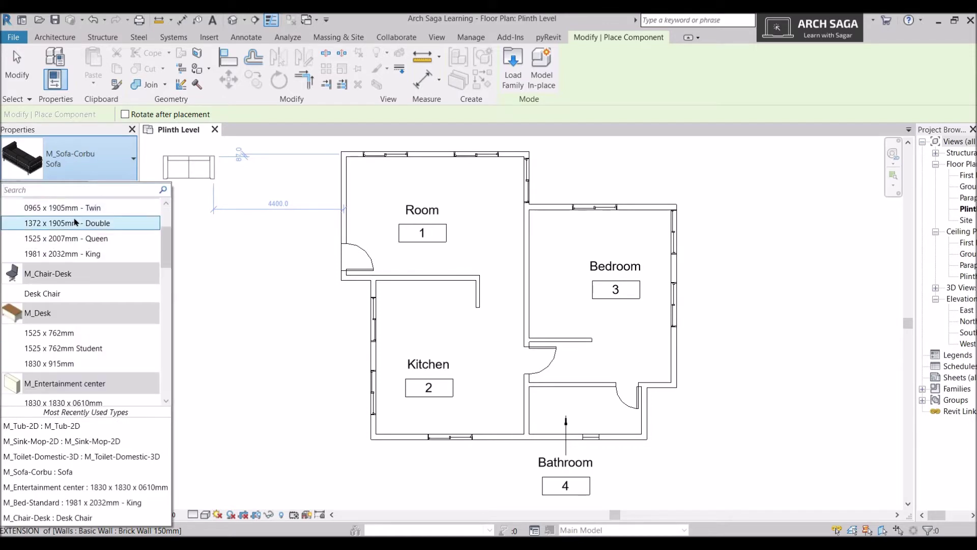
scroll(82, 244, "down", 4)
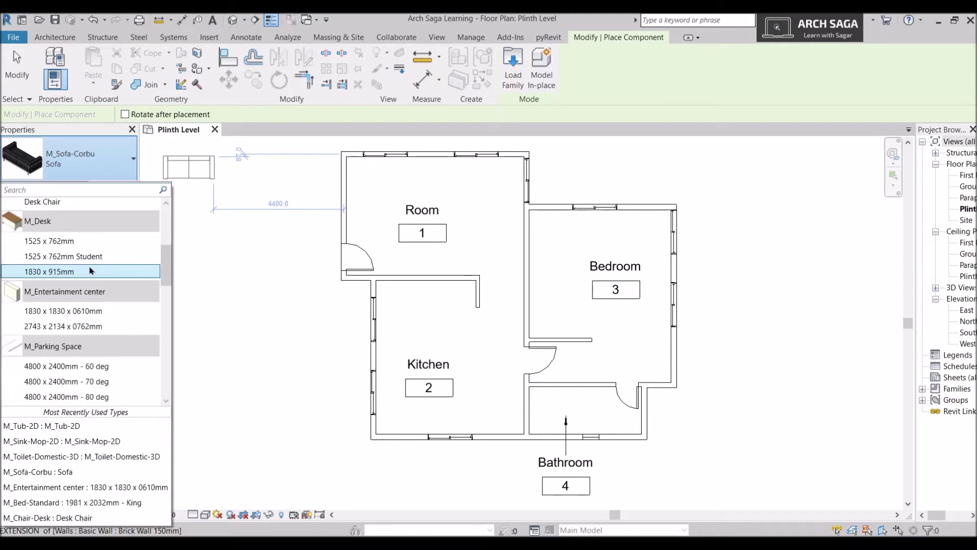
scroll(90, 270, "down", 4)
scroll(91, 271, "up", 2)
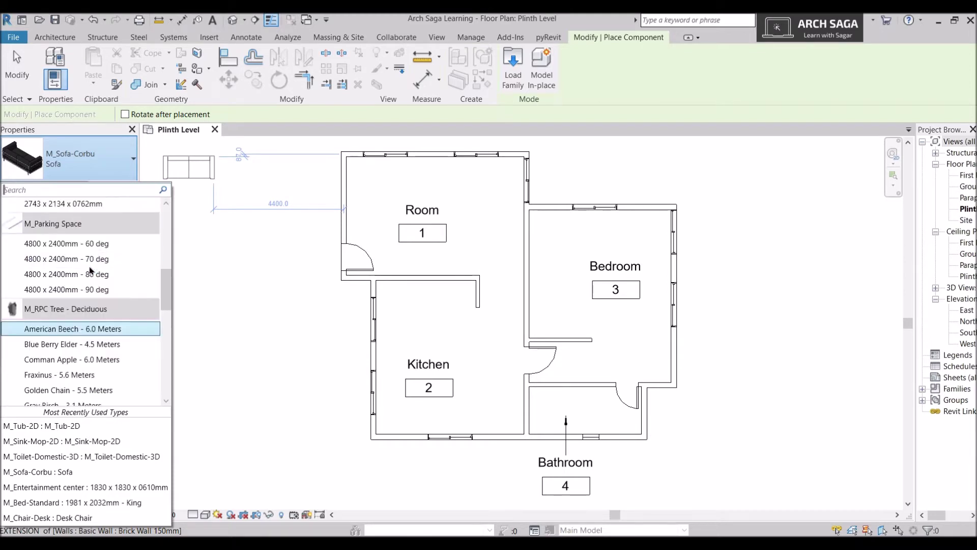
scroll(91, 270, "down", 1)
scroll(91, 270, "up", 2)
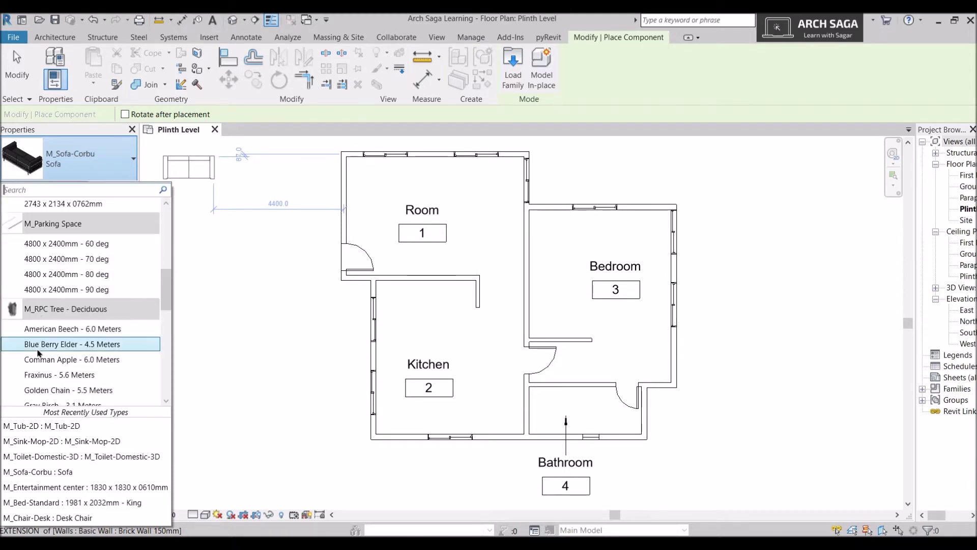
scroll(92, 239, "up", 5)
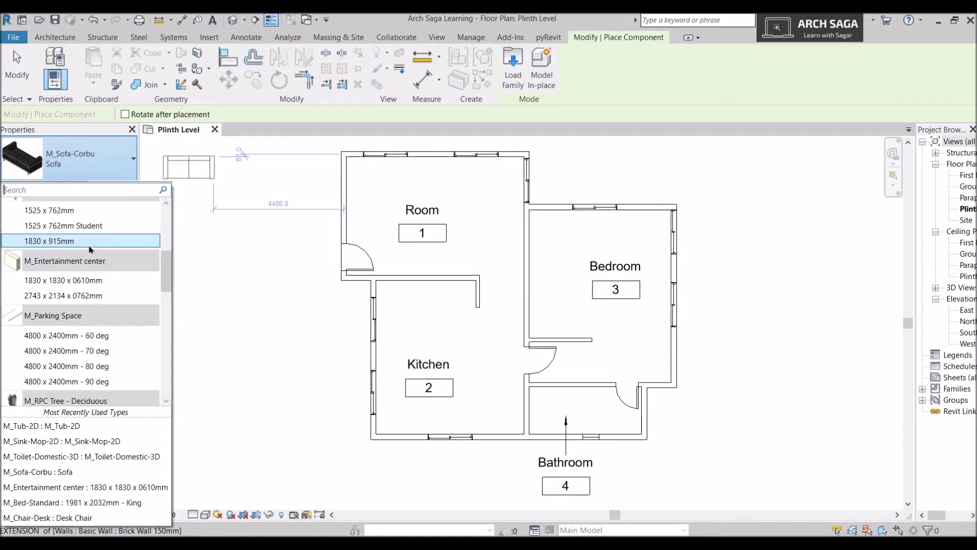
mouse_move(84, 254)
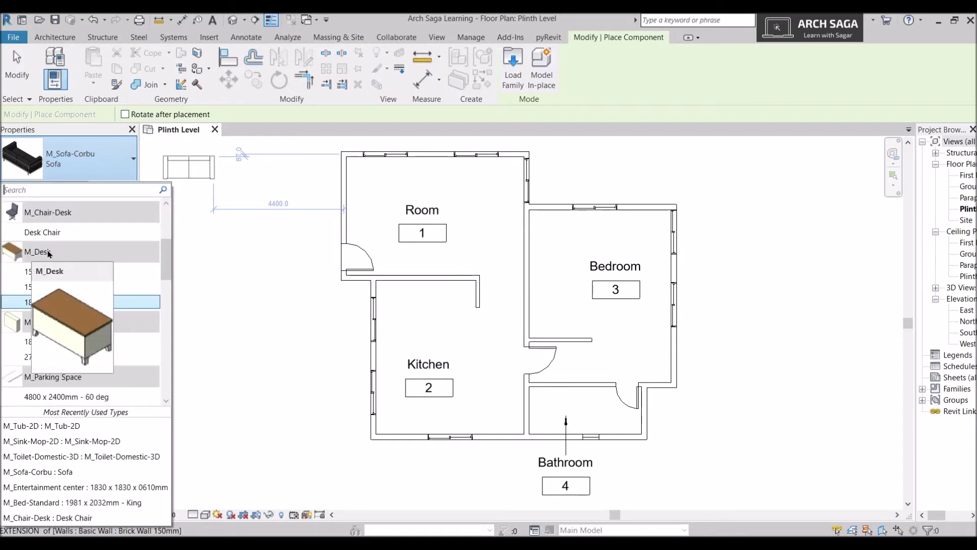
left_click(75, 191)
scroll(79, 285, "down", 3)
mouse_move(80, 312)
scroll(80, 311, "down", 5)
scroll(74, 275, "up", 3)
scroll(74, 275, "up", 4)
mouse_move(74, 274)
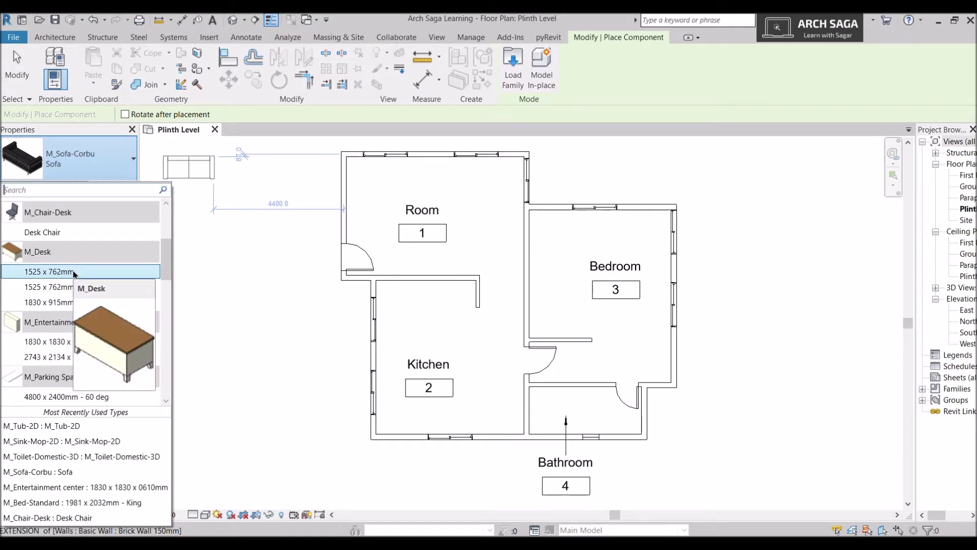
left_click(387, 181)
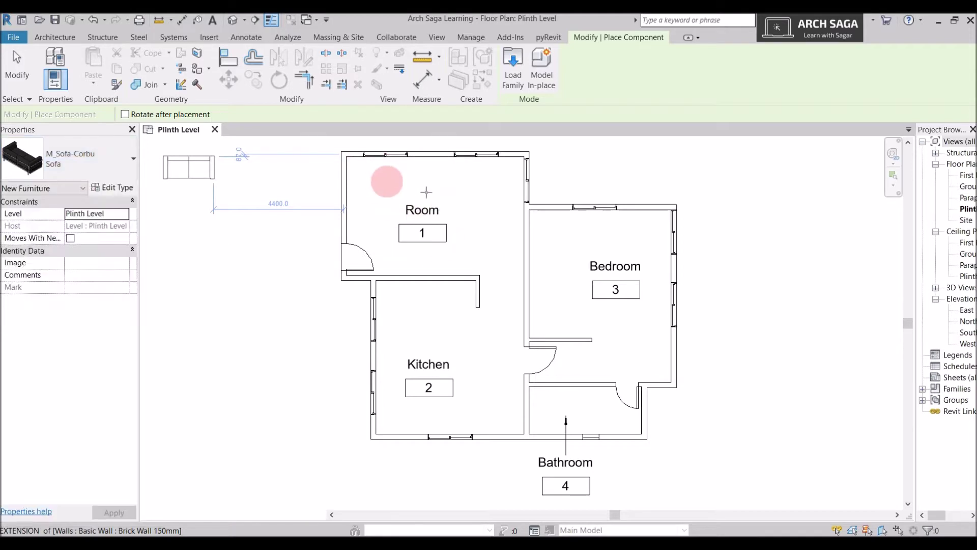
Step: Cancel sofa placement and rename the 'Room' tag label to 'Living Room'
key("Escape")
key("Escape")
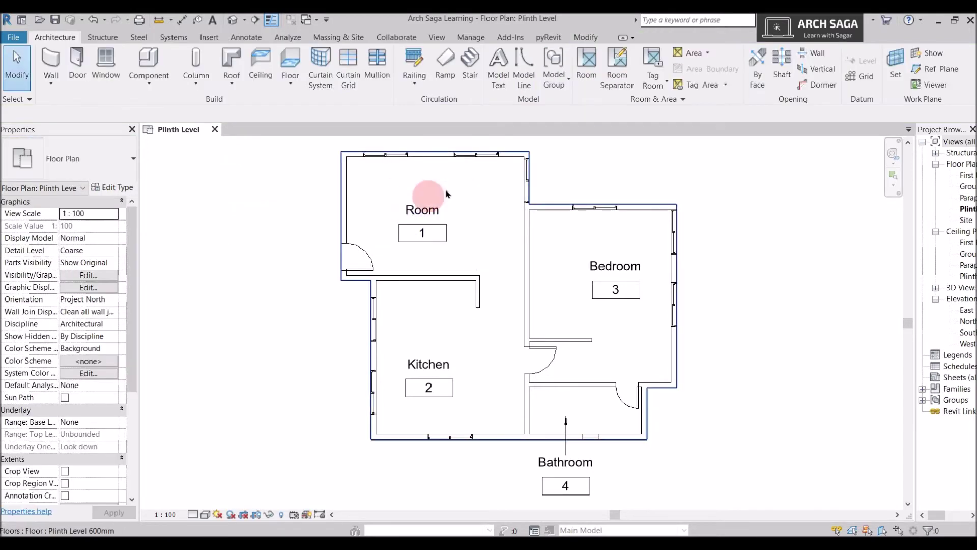
scroll(428, 216, "up", 1)
double_click(402, 207)
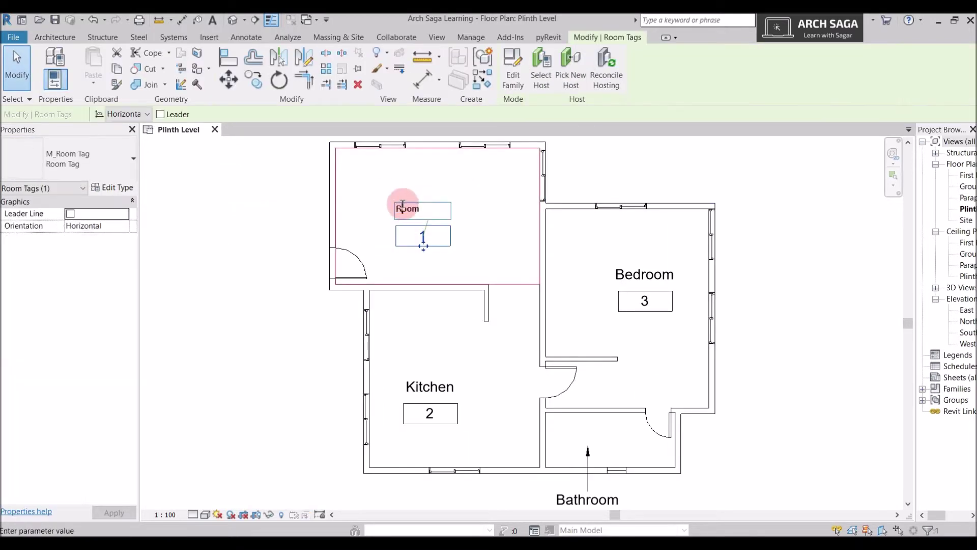
type("Living R")
left_click(407, 190)
left_click(473, 261)
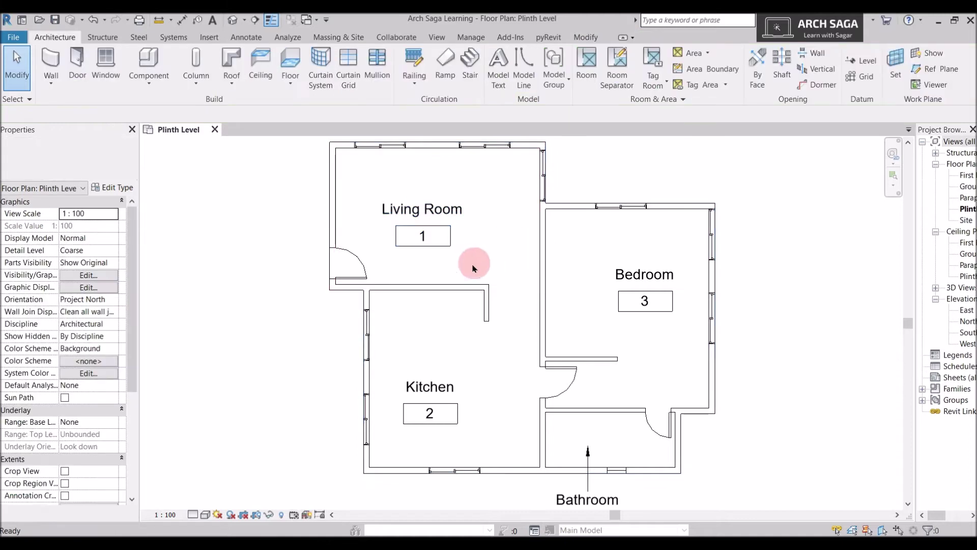
scroll(436, 207, "down", 2)
scroll(589, 277, "up", 2)
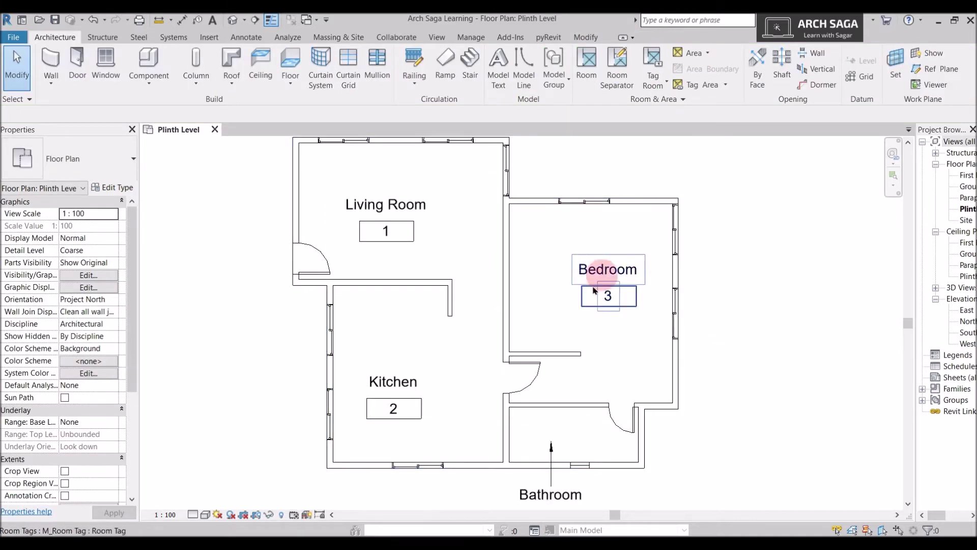
middle_click_drag(556, 482, 563, 434)
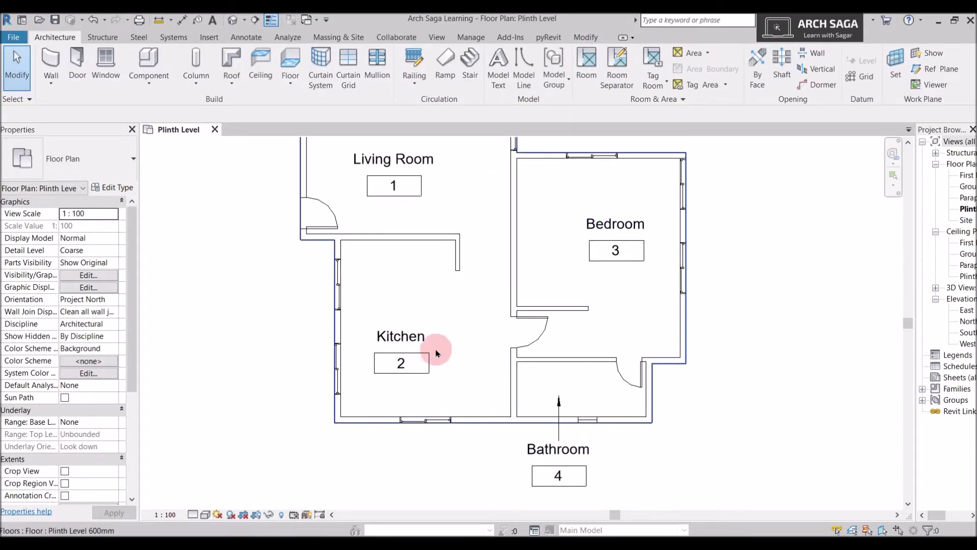
scroll(437, 351, "down", 1)
middle_click_drag(393, 238, 394, 283)
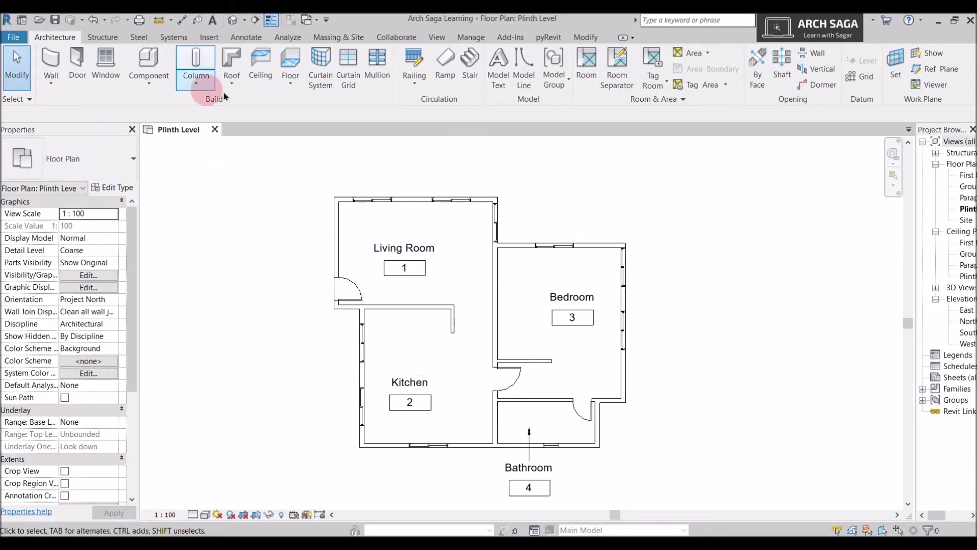
Step: Restart Place a Component and select the M_Sofa-Corbu : Sofa type
left_click(150, 88)
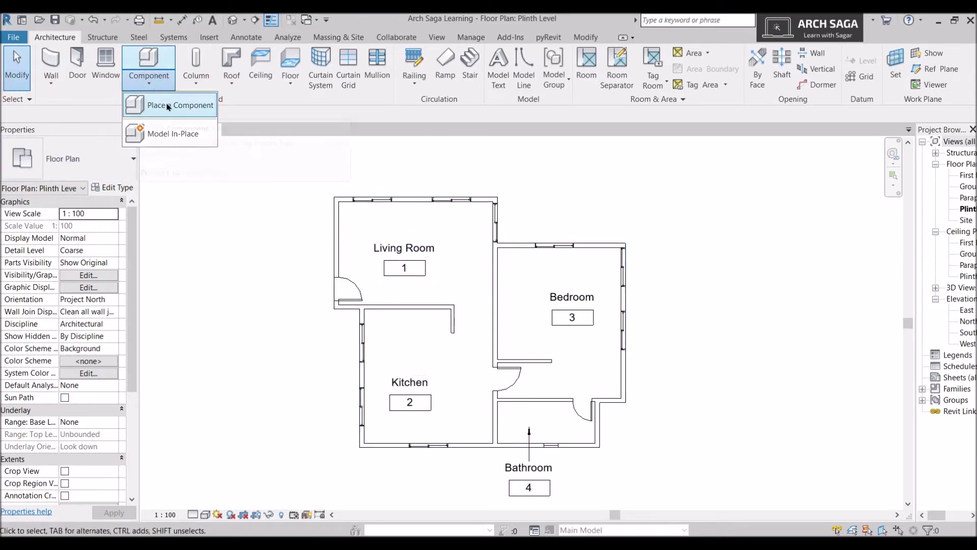
left_click(174, 105)
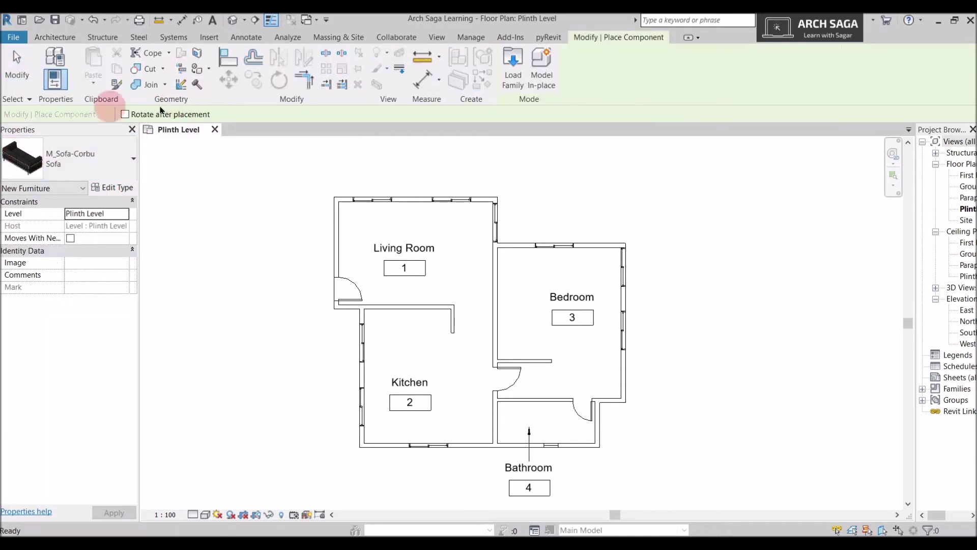
left_click(16, 159)
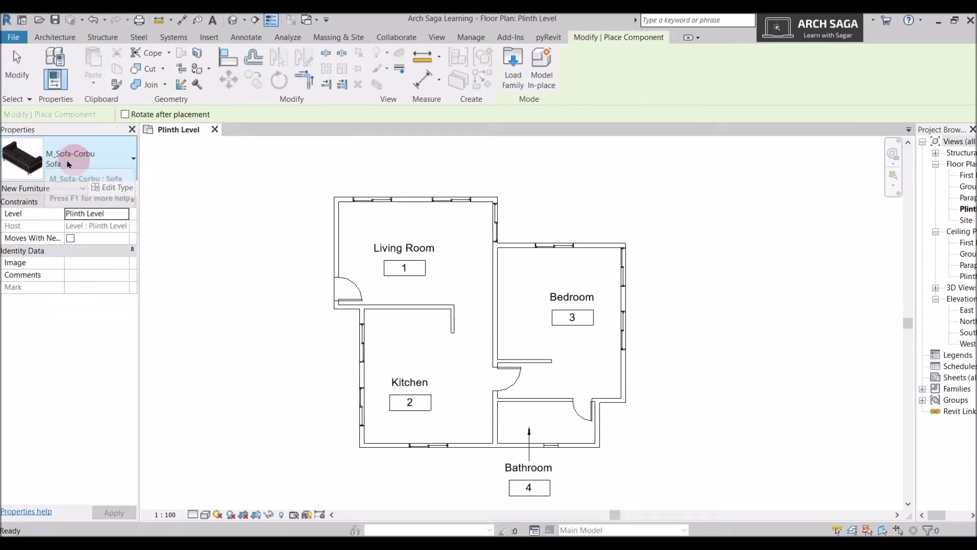
left_click(92, 169)
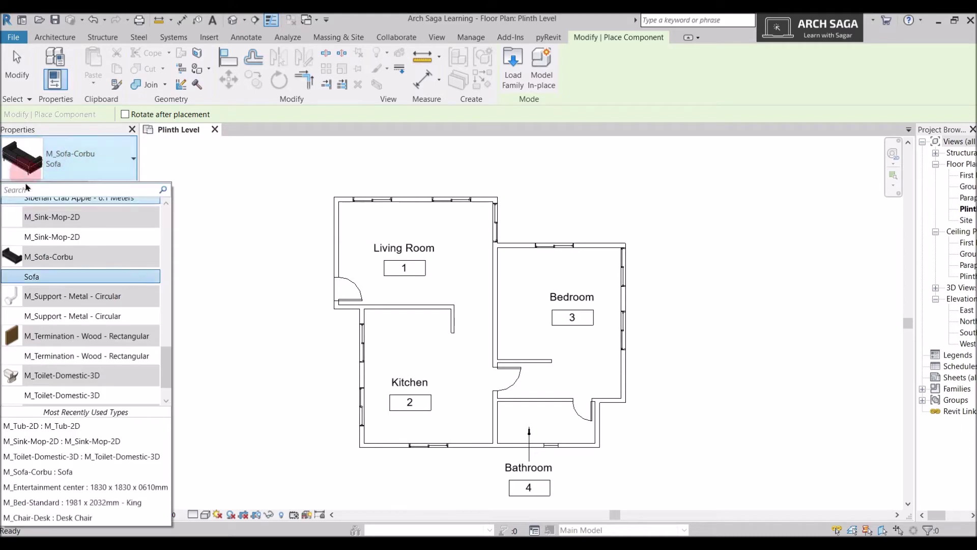
left_click(22, 165)
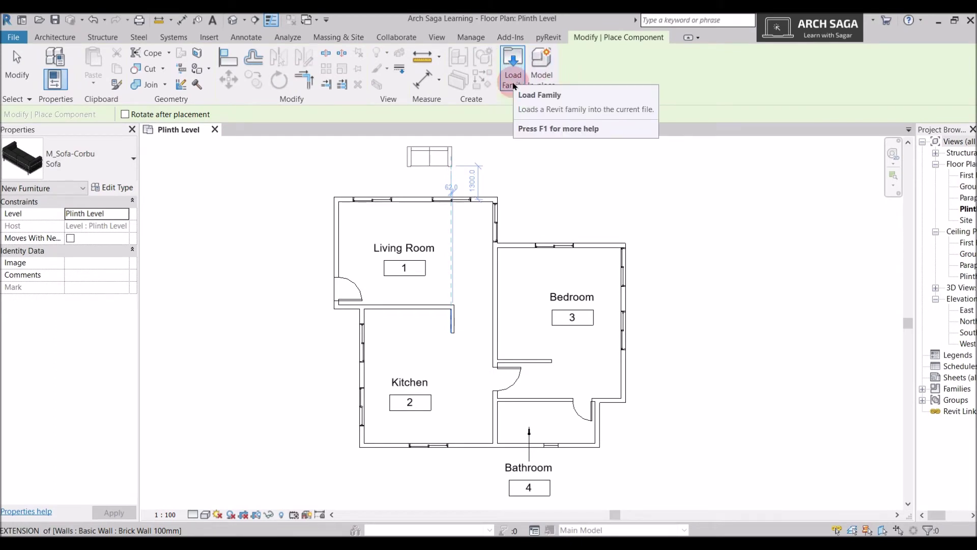
Step: Load M_Sofa-Pensi.rfa from the US Metric > Furniture > Seating library
left_click(513, 82)
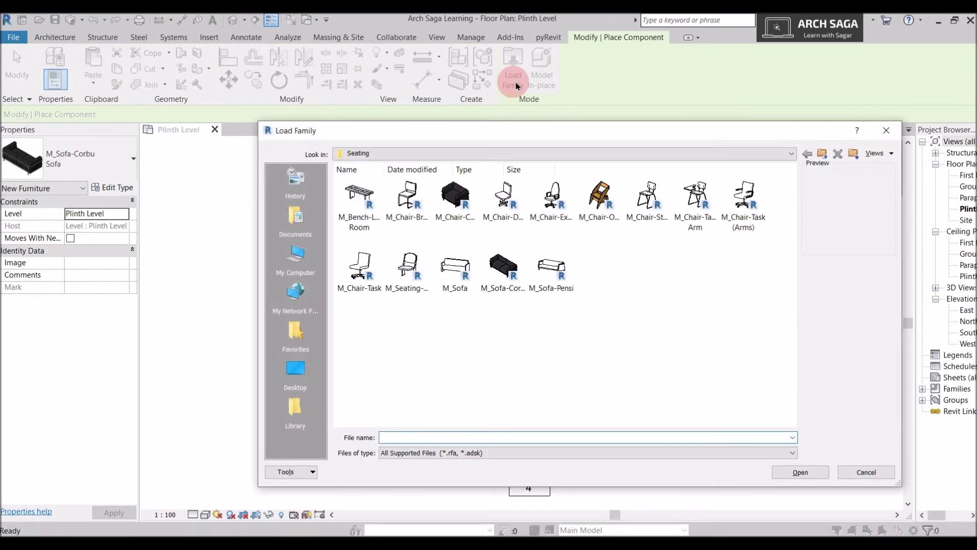
left_click(824, 162)
left_click(823, 162)
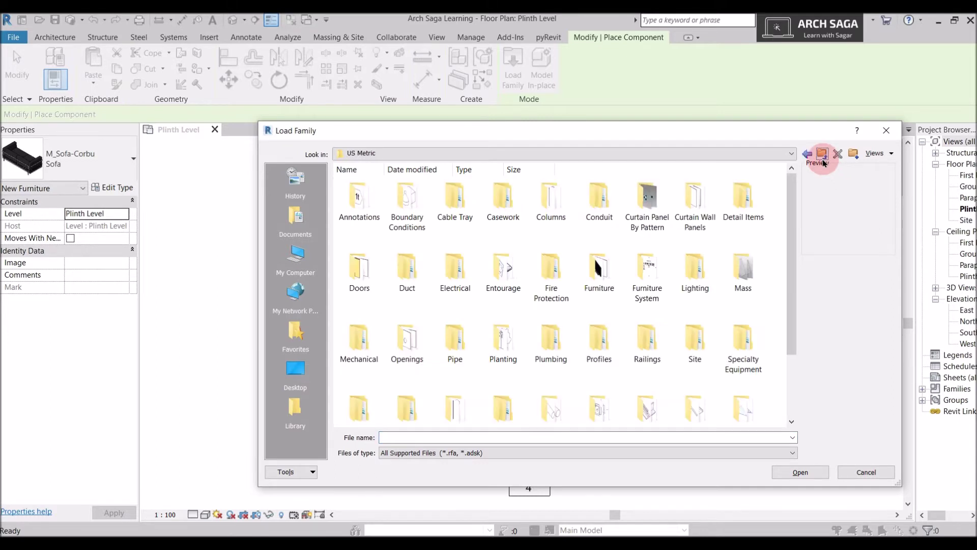
left_click(823, 155)
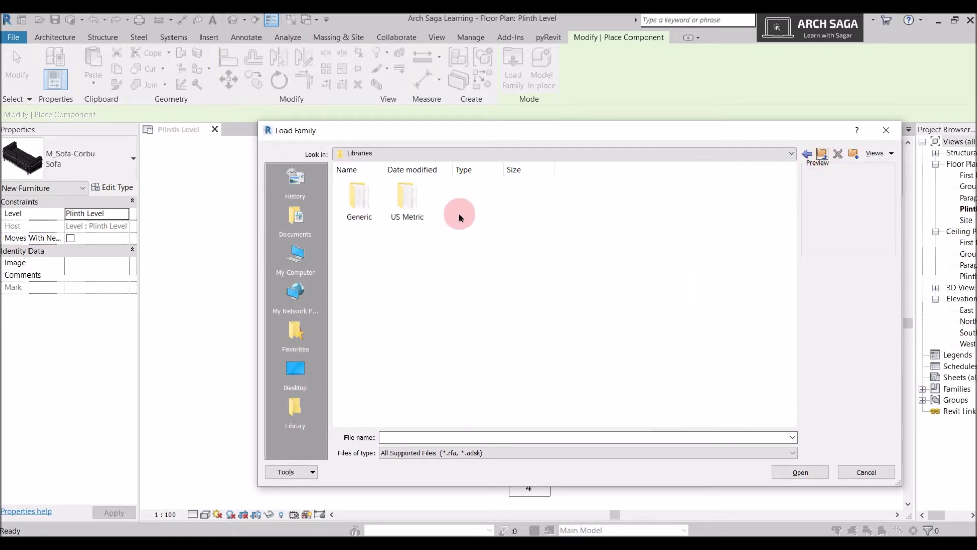
double_click(407, 219)
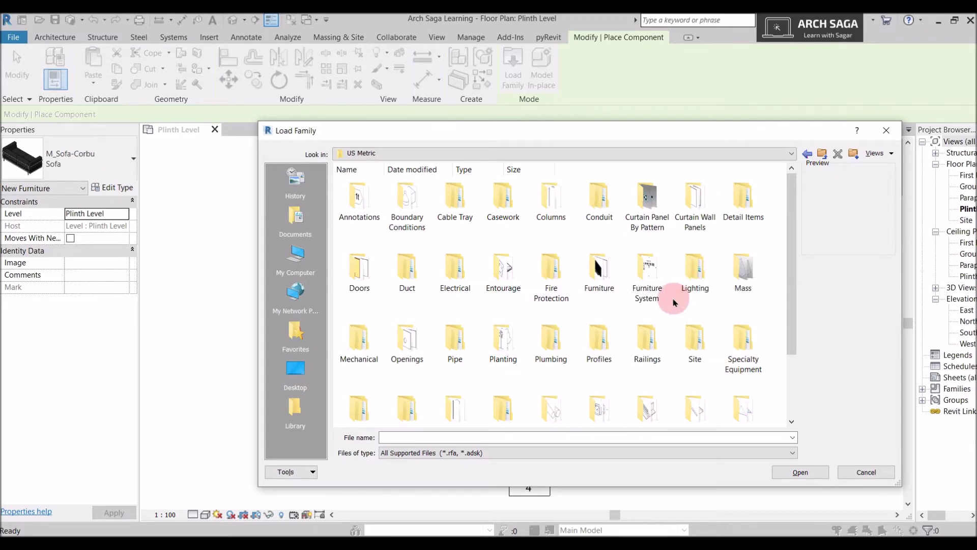
double_click(594, 277)
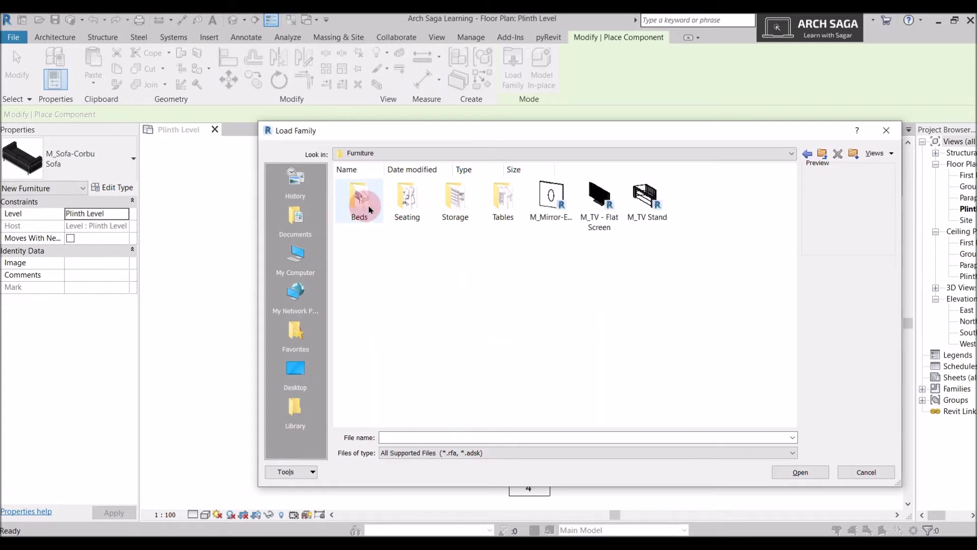
left_click(415, 207)
double_click(415, 207)
left_click(680, 308)
left_click(559, 265)
left_click(545, 270)
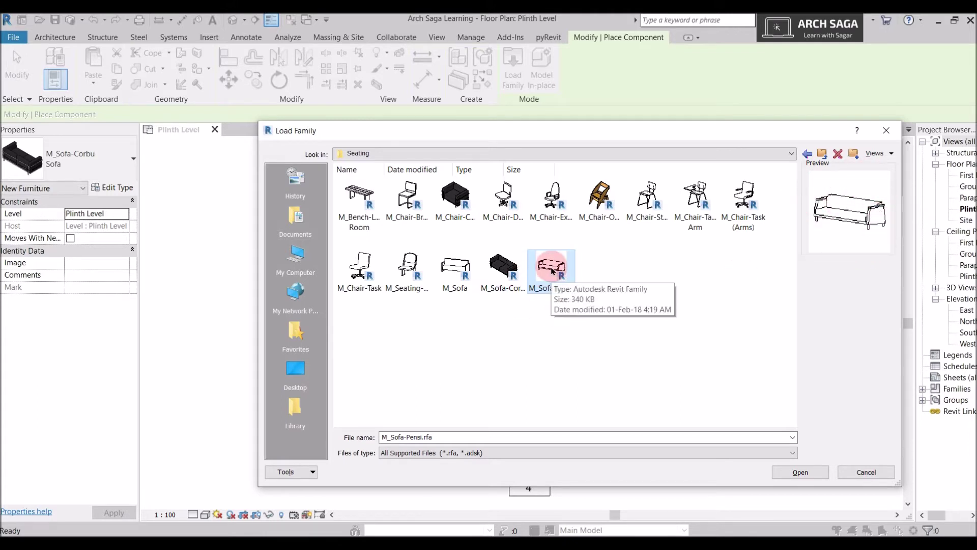
left_click(808, 474)
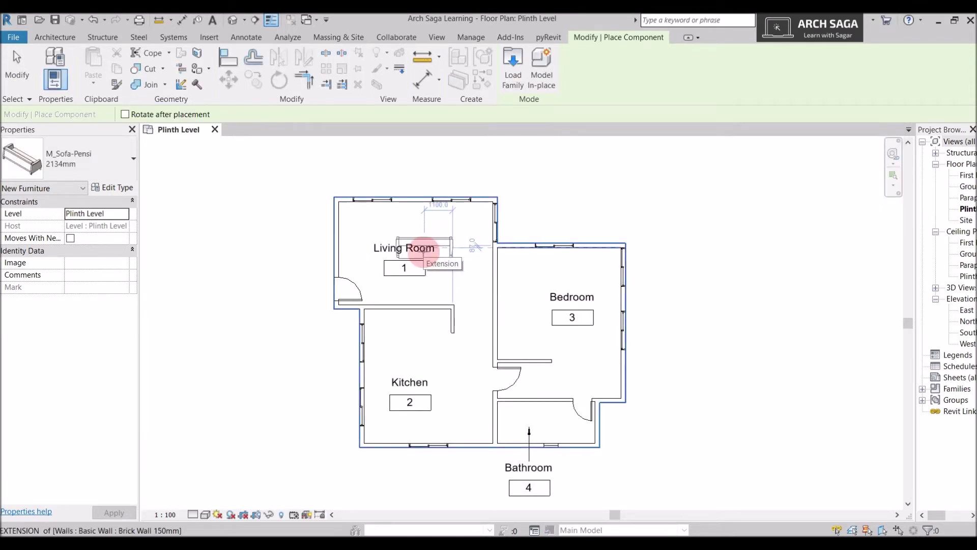
Step: Place an M_Sofa-Pensi sofa along the top wall and a second, rotated upright, to its right
scroll(422, 250, "up", 4)
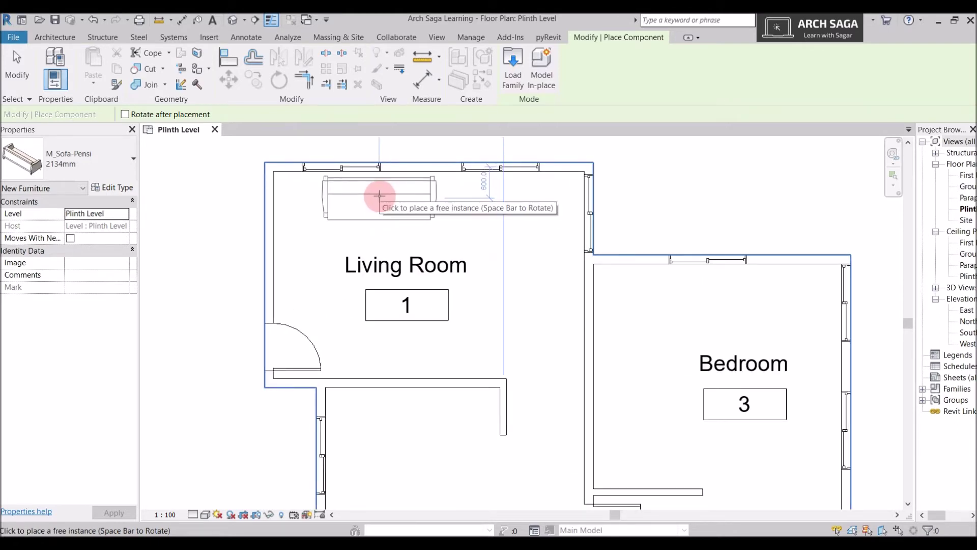
left_click(379, 195)
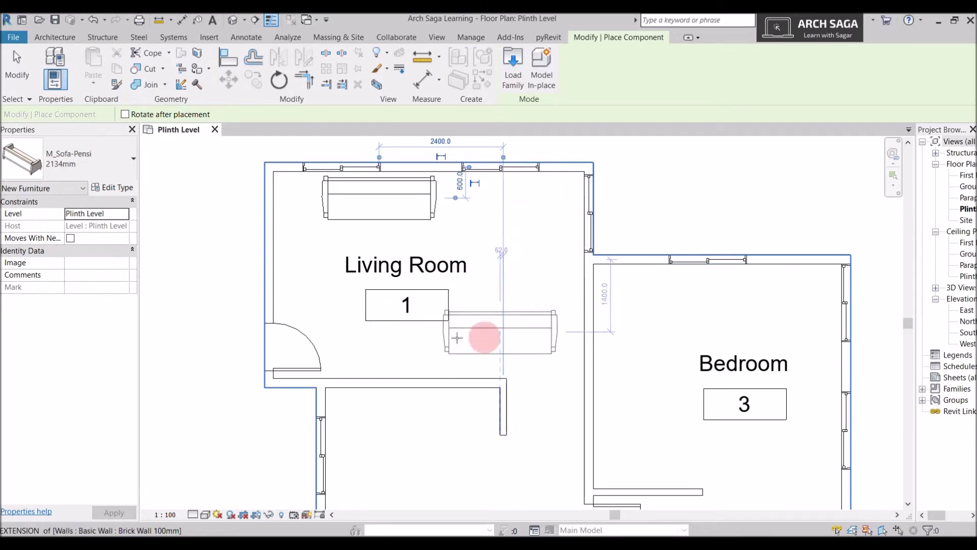
scroll(497, 296, "down", 2)
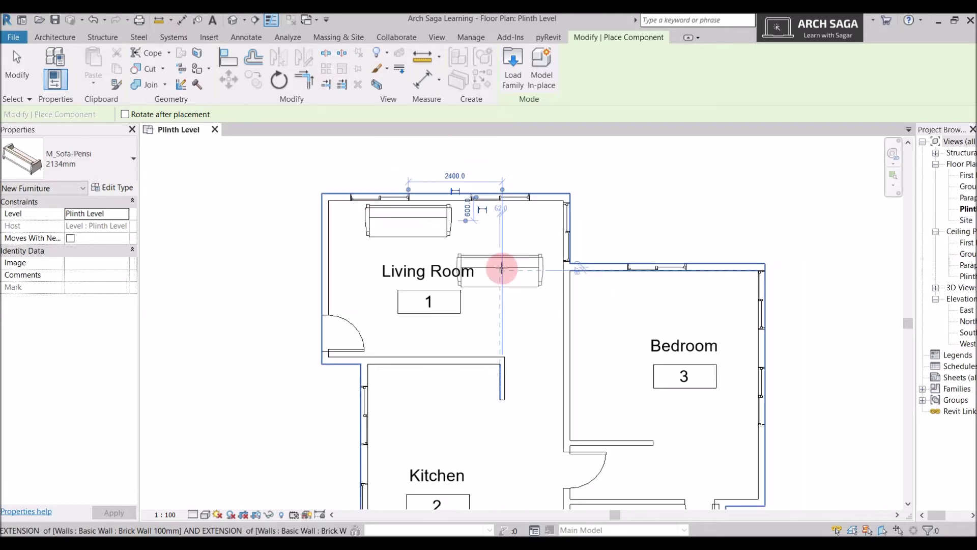
scroll(504, 275, "up", 2)
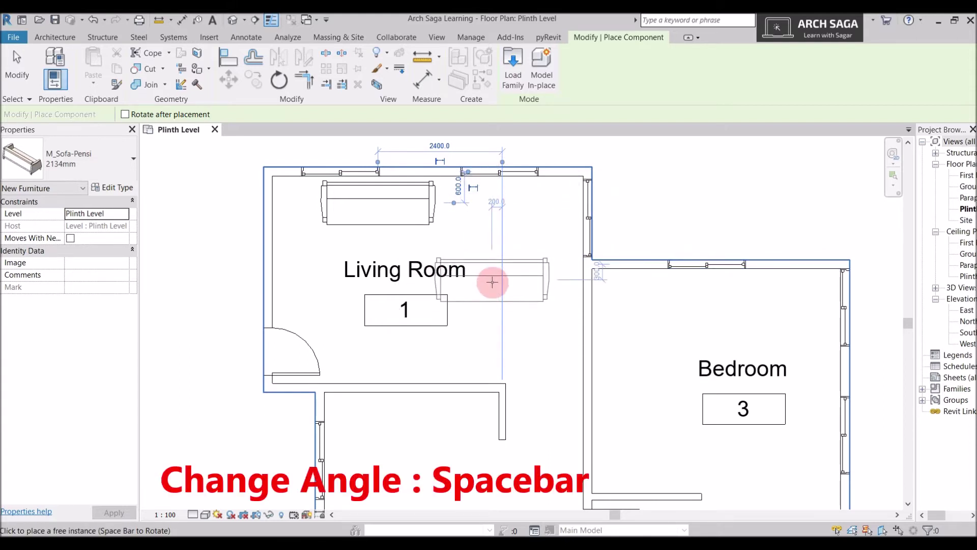
key("space")
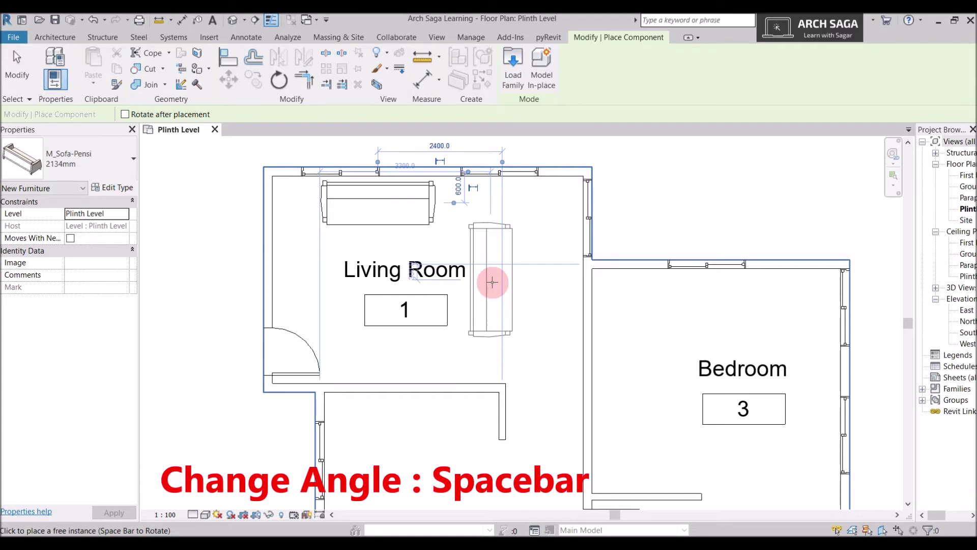
key("space")
key("space")
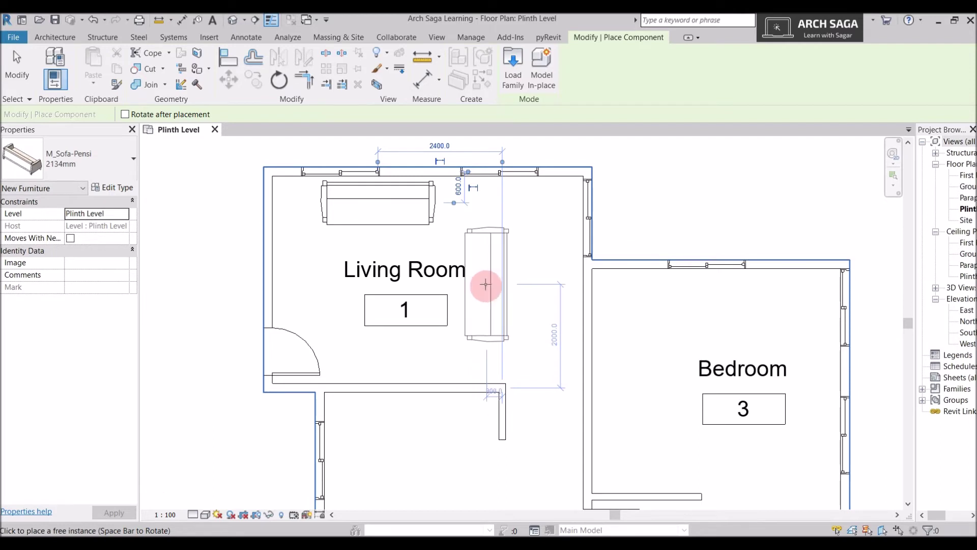
left_click(484, 288)
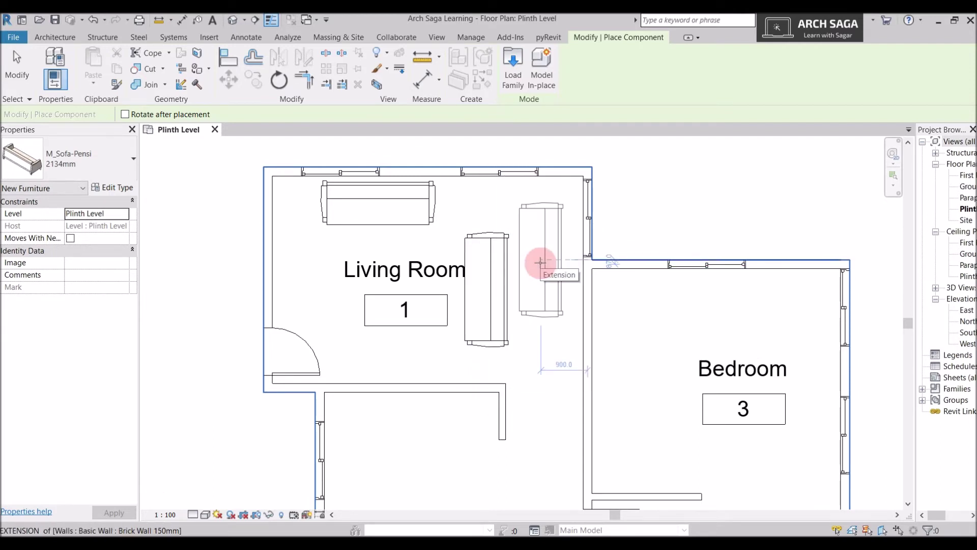
key("Escape")
key("Escape")
scroll(539, 262, "down", 3)
Step: Exit sofa placement and pan the plan to centre the Bedroom
left_click(442, 291)
left_click(523, 296)
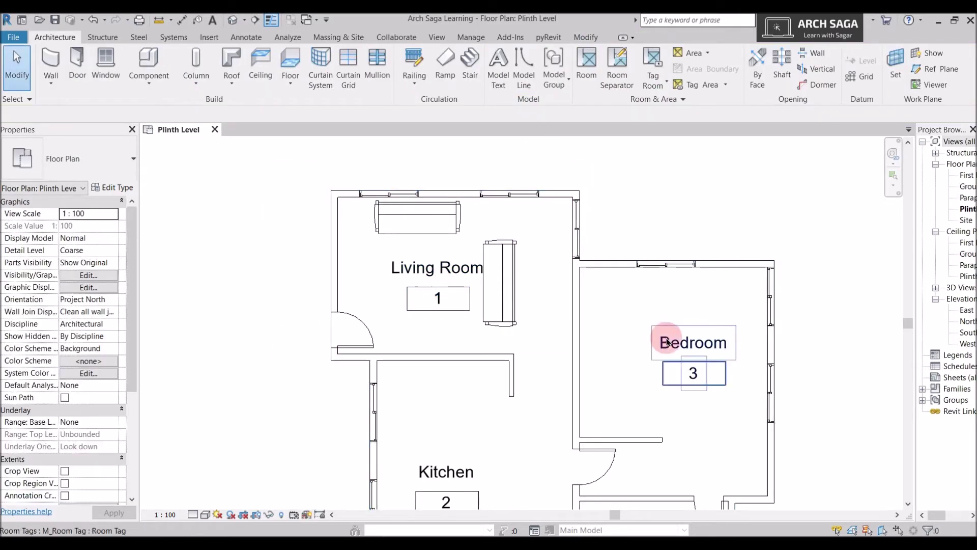
middle_click_drag(661, 343, 502, 317)
middle_click_drag(467, 394, 453, 336)
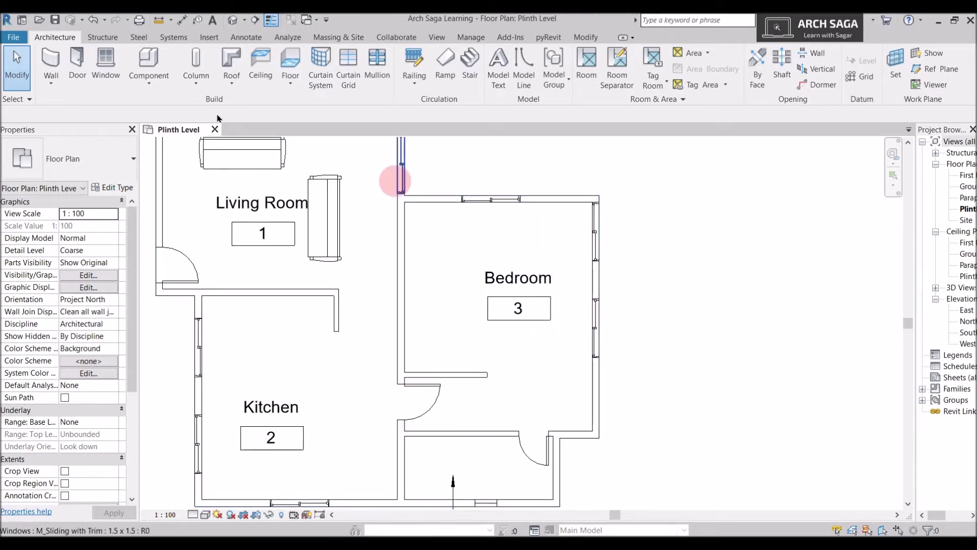
Step: Start placing a new component and browse the furniture type list
left_click(149, 79)
left_click(179, 107)
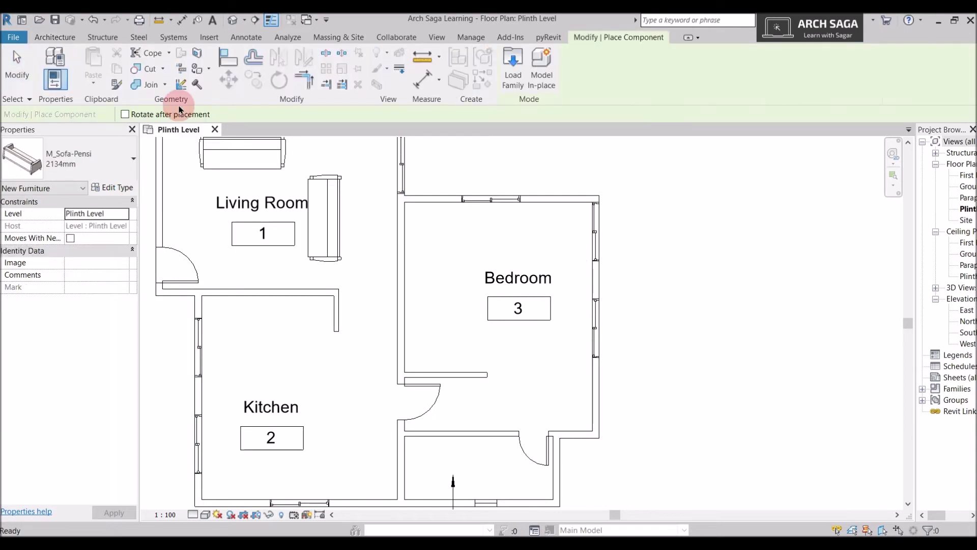
left_click(65, 175)
scroll(91, 214, "down", 2)
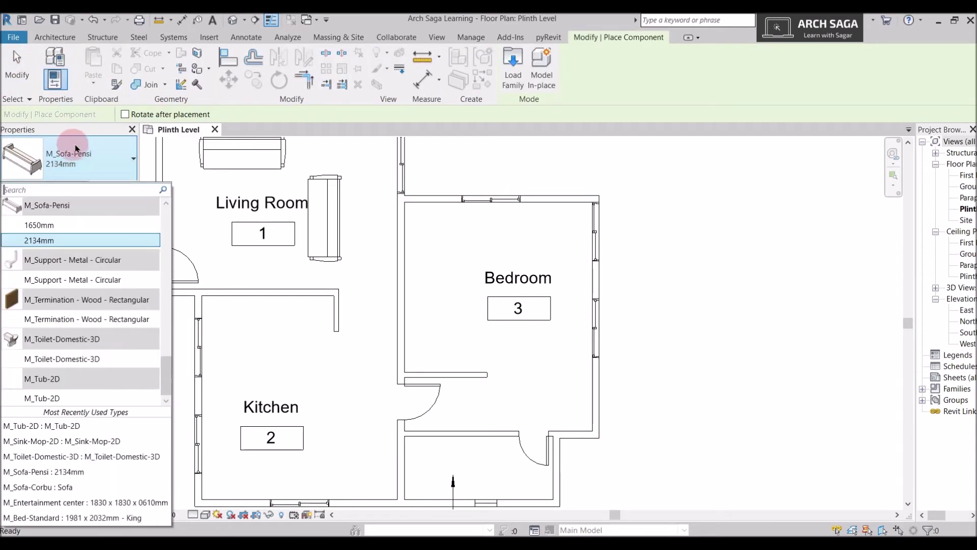
scroll(117, 216, "up", 1)
scroll(115, 255, "down", 1)
scroll(112, 305, "up", 3)
scroll(111, 324, "up", 10)
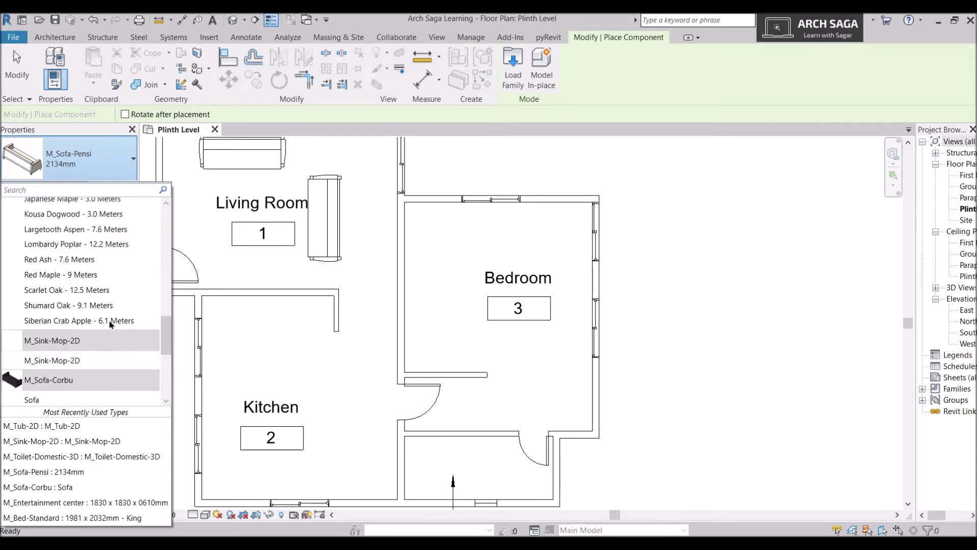
scroll(77, 285, "up", 3)
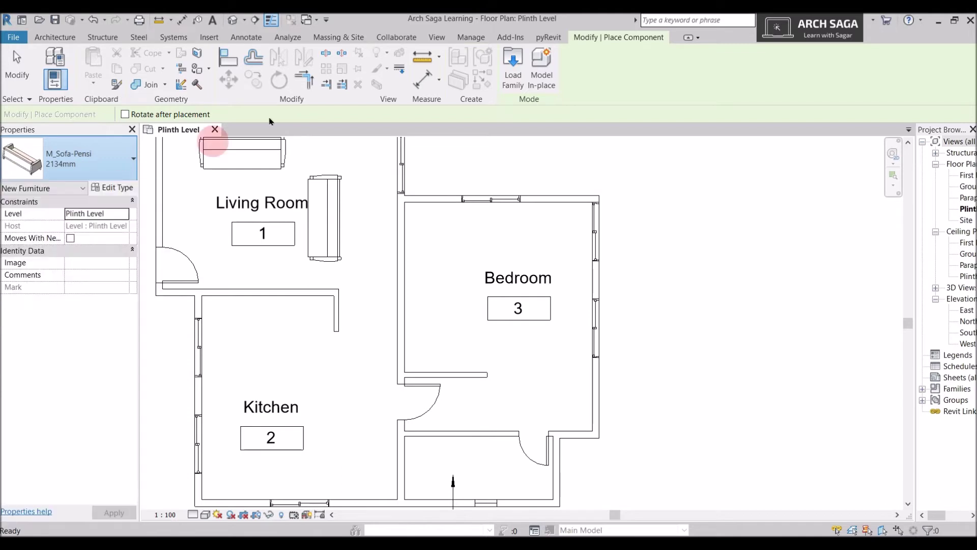
Step: Load M_Bed-Box.rfa from the Furniture > Beds library folder
left_click(511, 70)
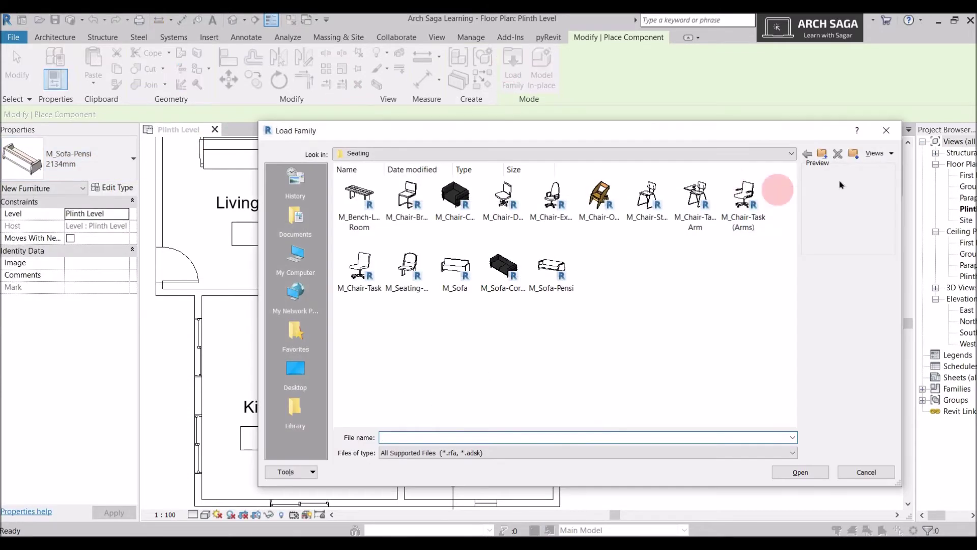
left_click(825, 153)
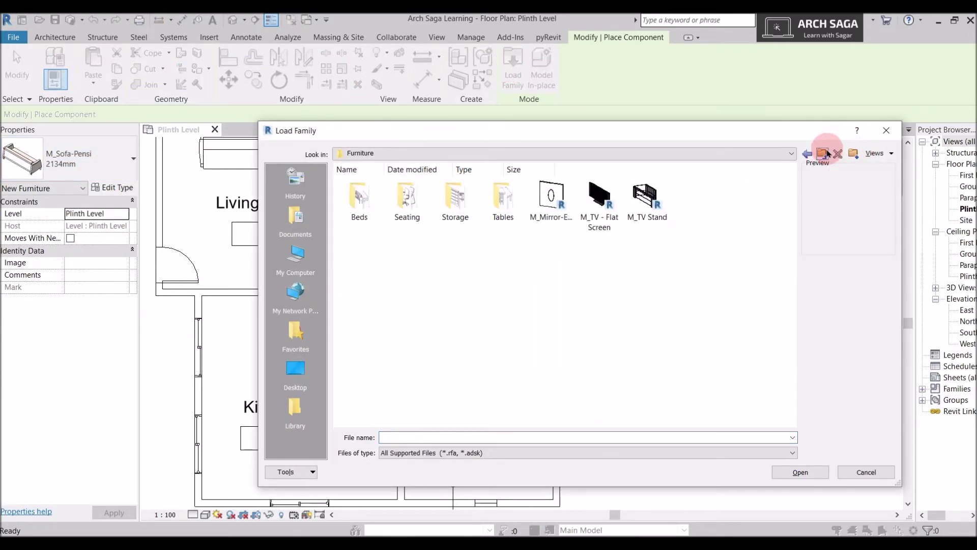
double_click(363, 203)
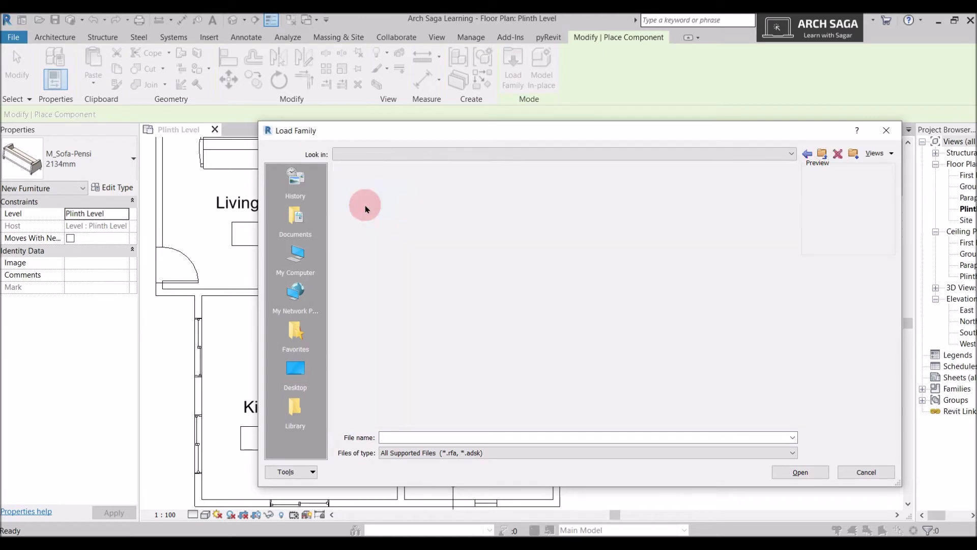
left_click(347, 215)
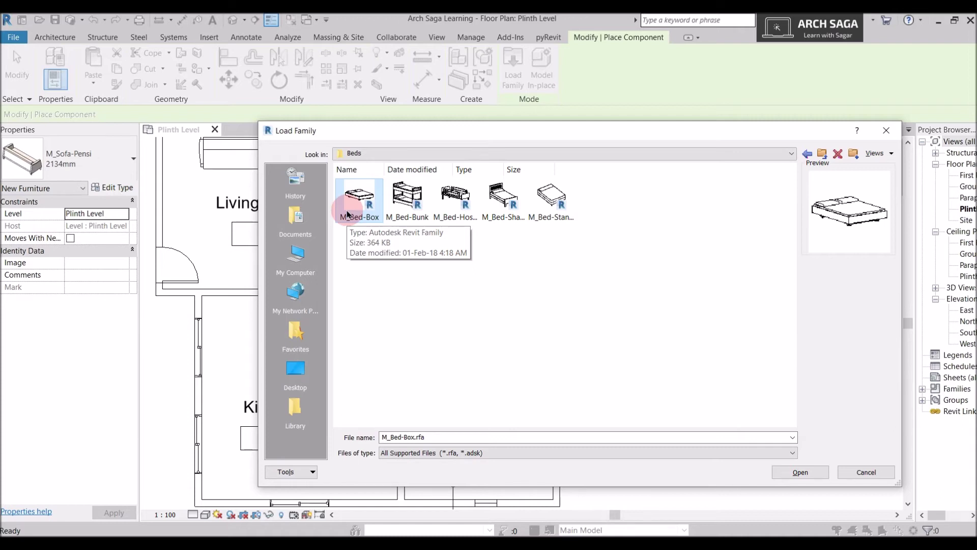
left_click(801, 472)
left_click(30, 162)
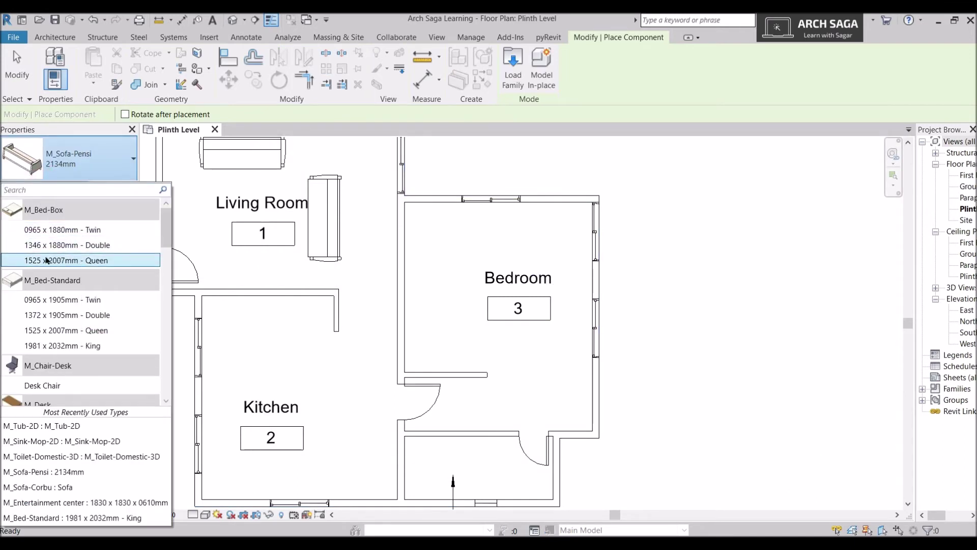
Step: Place a rotated M_Bed-Box 1525 x 2007mm Queen bed against the Bedroom's left wall
left_click(60, 260)
key("space")
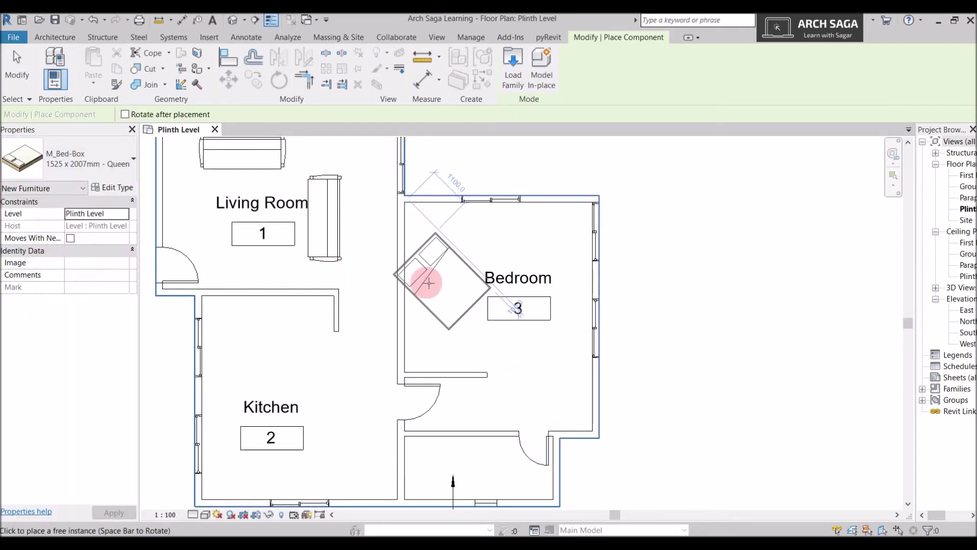
left_click(438, 304)
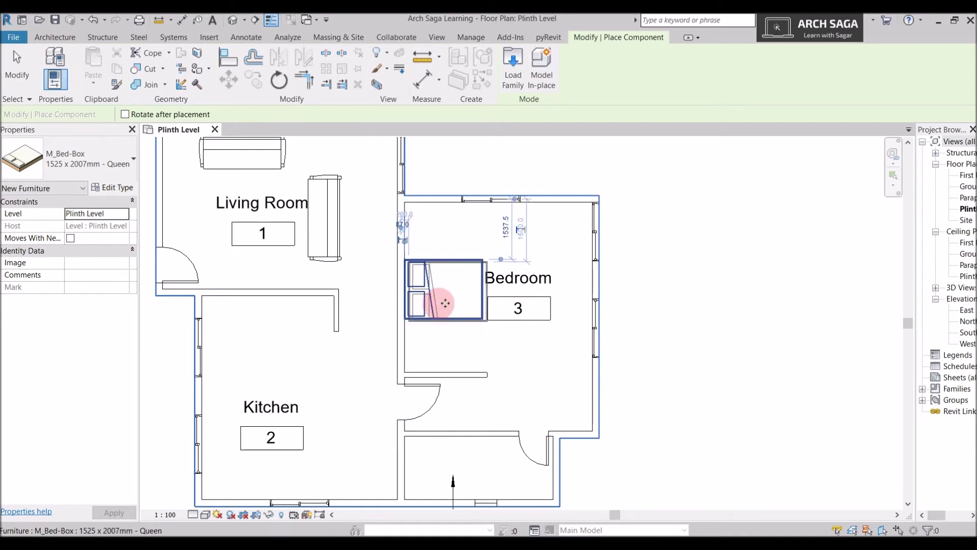
key("Escape")
key("Escape")
left_click(297, 340)
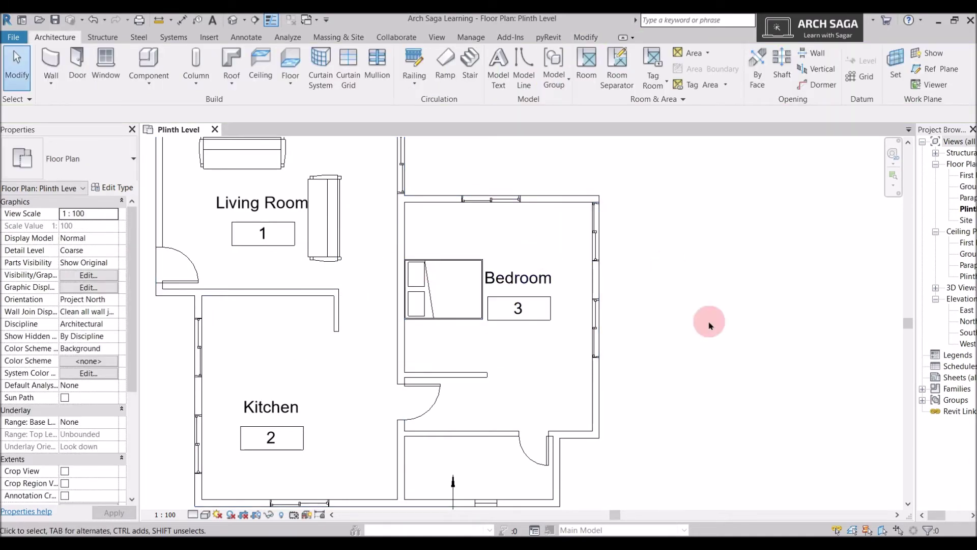
left_click(467, 305)
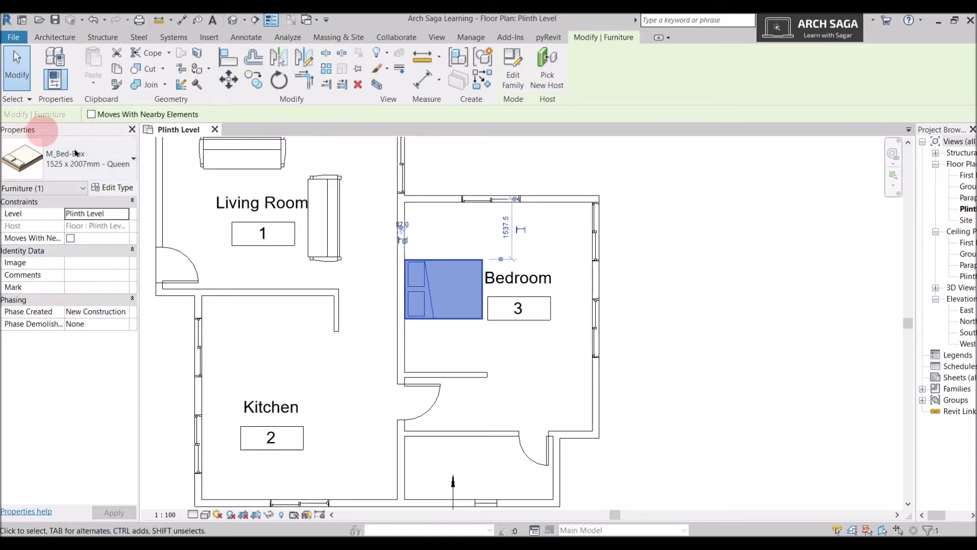
Step: Change the bed's type to M_Bed-Standard 1981 x 2032mm - King
left_click(119, 161)
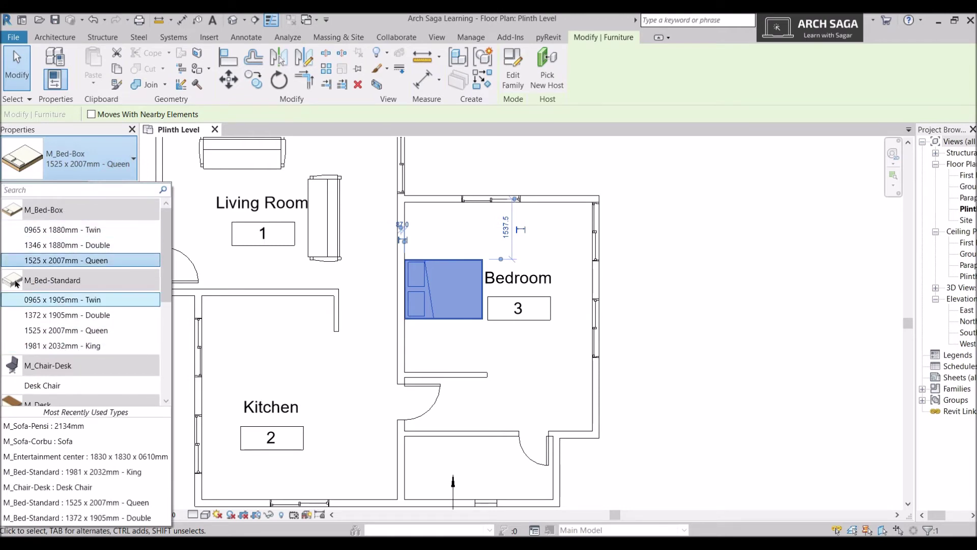
left_click(69, 346)
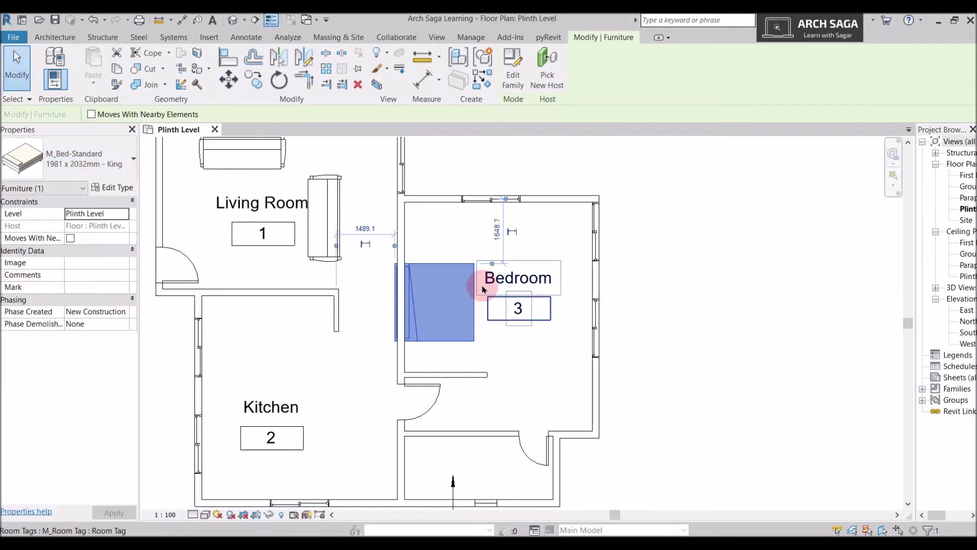
scroll(436, 292, "up", 1)
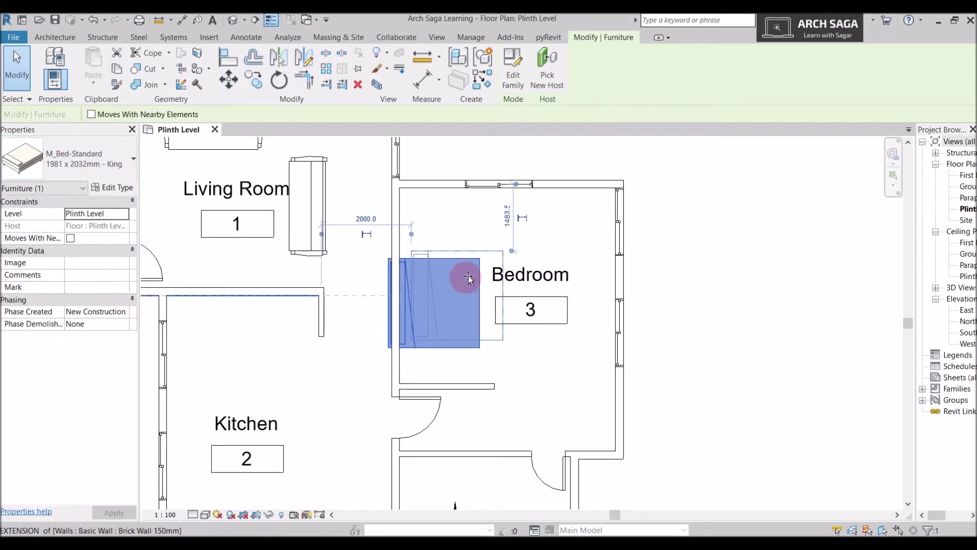
scroll(509, 324, "down", 1)
scroll(485, 338, "down", 1)
scroll(453, 338, "up", 1)
left_click(453, 338)
scroll(469, 310, "up", 1)
left_click(468, 321)
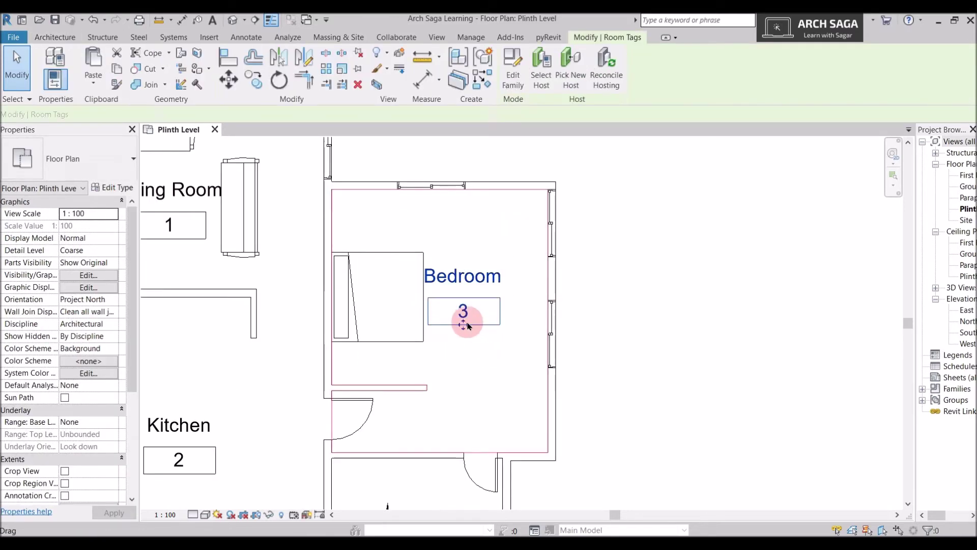
key("Escape")
scroll(488, 319, "down", 1)
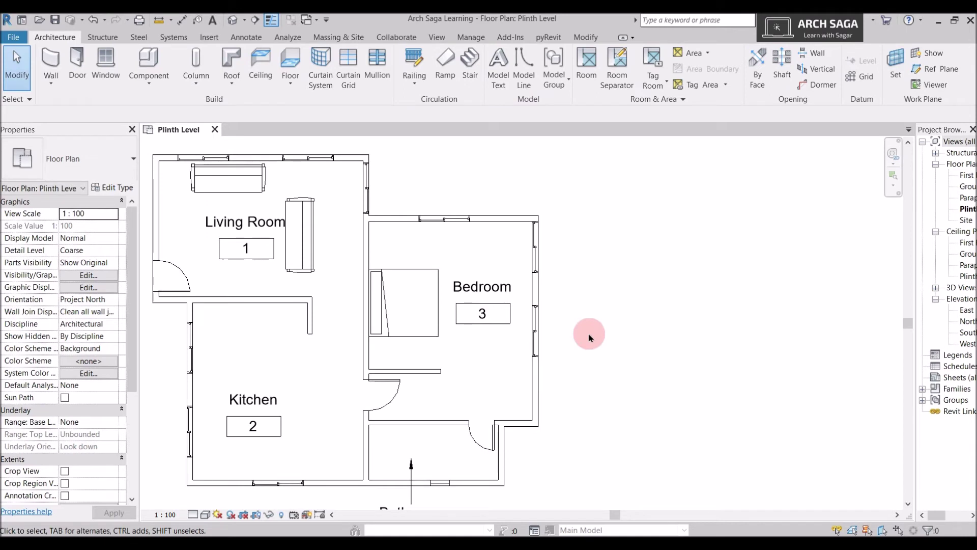
left_click(588, 36)
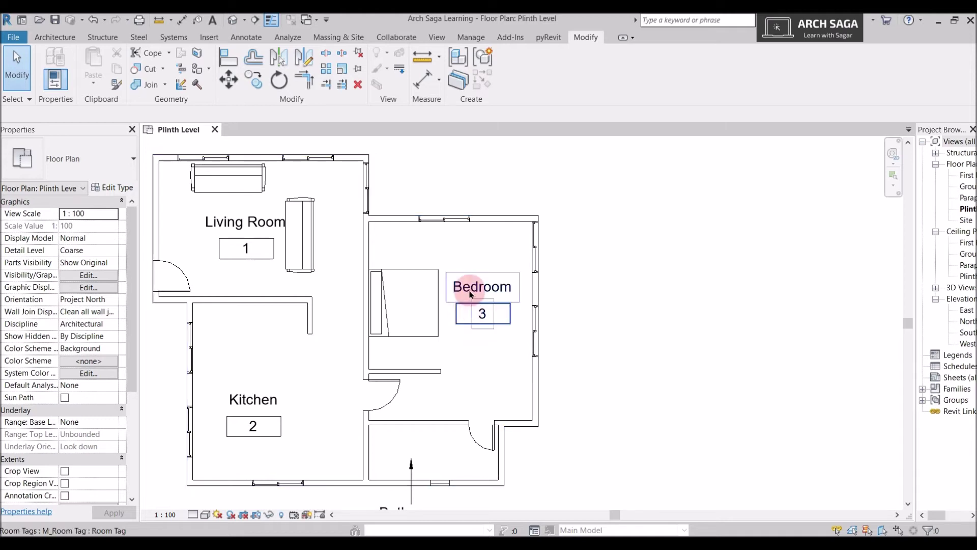
left_click(54, 38)
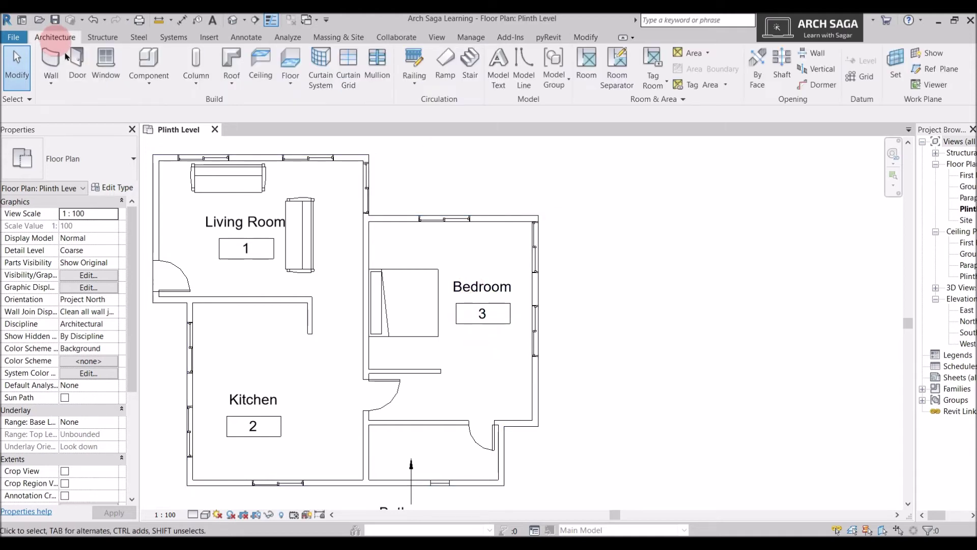
Step: Start Place a Component and choose the M_Desk 1525 x 762mm type
left_click(148, 79)
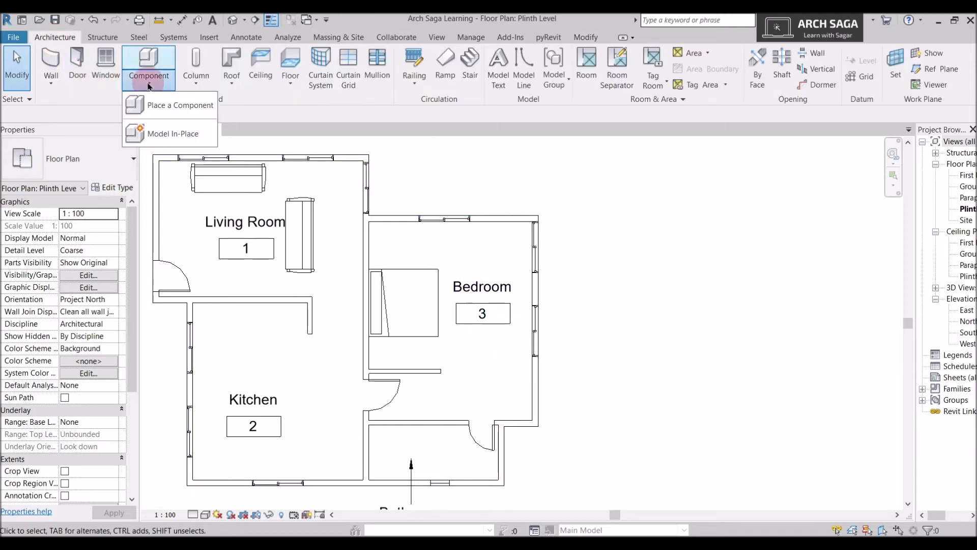
left_click(182, 107)
left_click(89, 165)
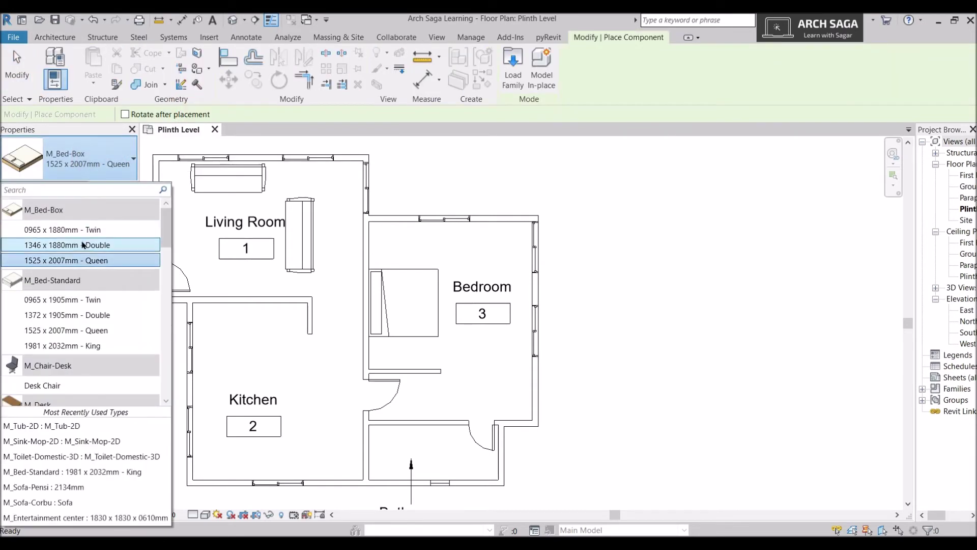
scroll(75, 312, "down", 3)
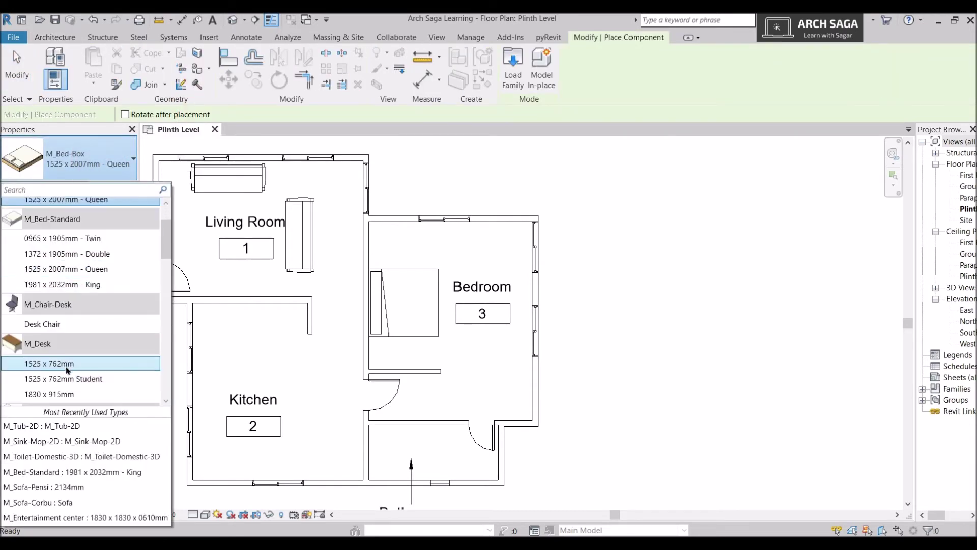
left_click(72, 333)
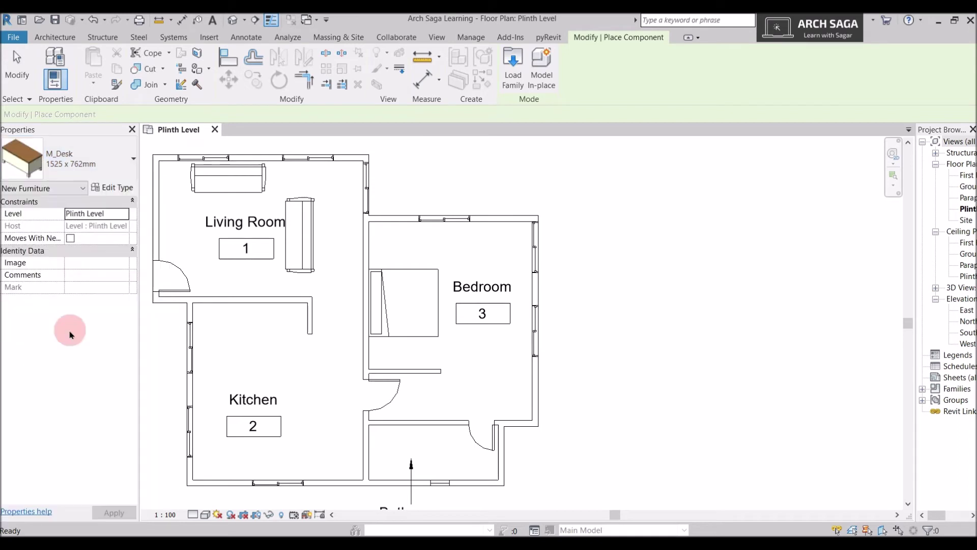
scroll(560, 236, "up", 4)
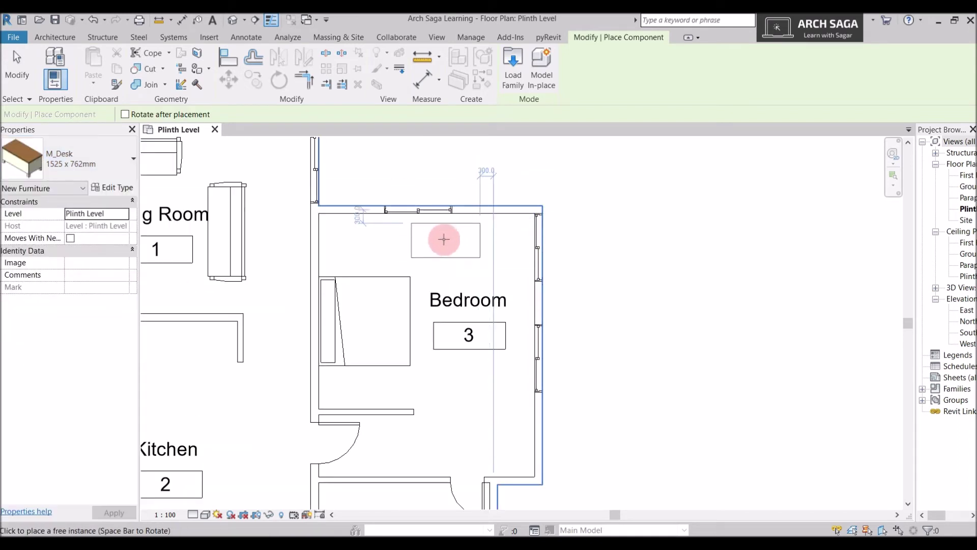
scroll(442, 239, "up", 2)
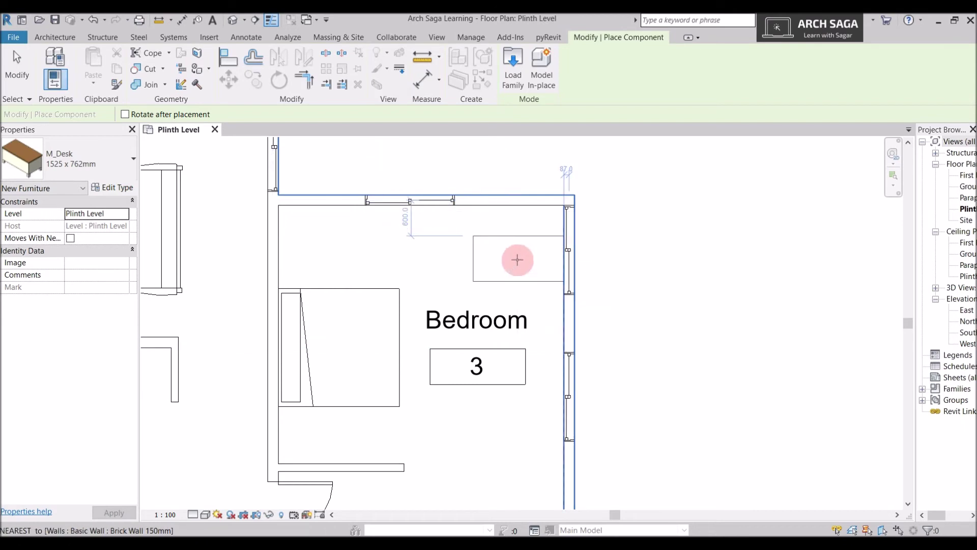
Step: Rotate the desk 90 degrees and set it against the Bedroom's right wall
key("space")
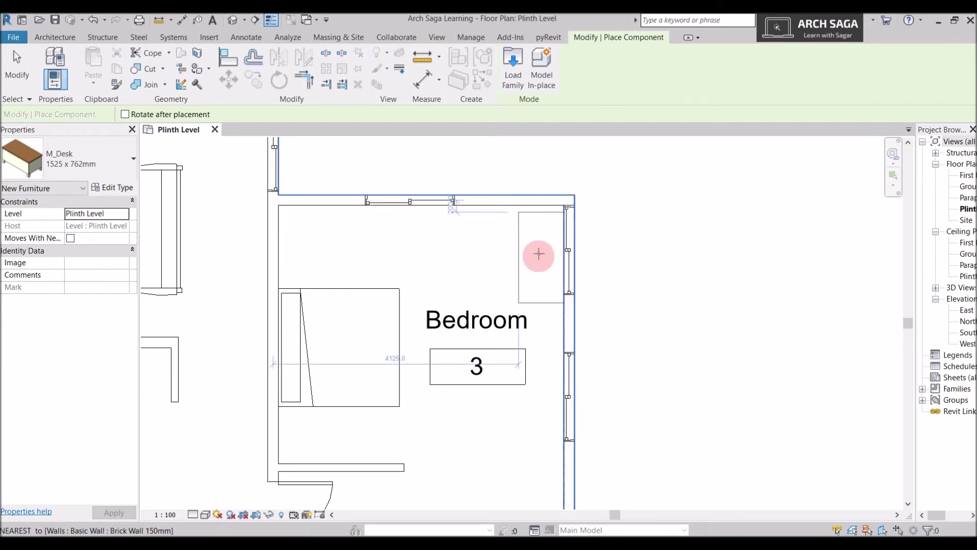
left_click(541, 250)
key("Escape")
key("Escape")
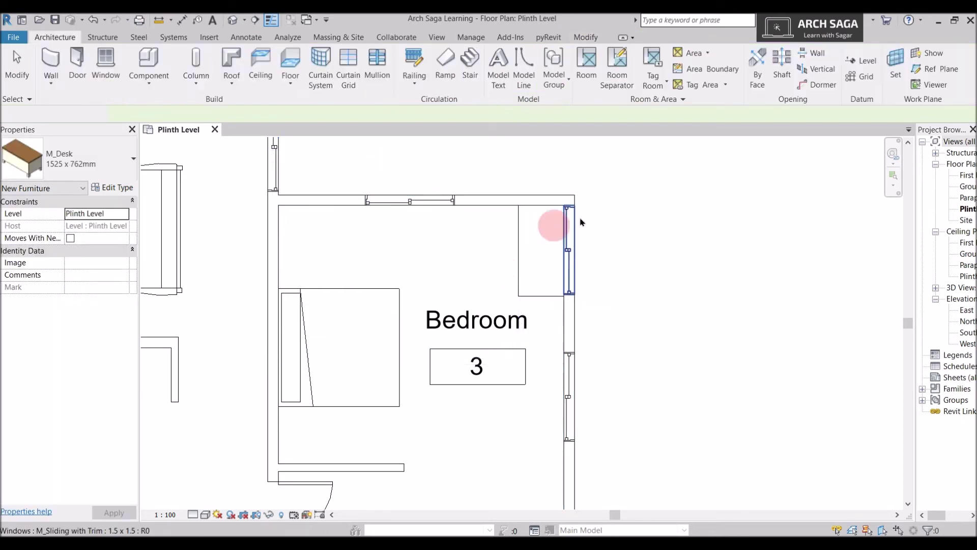
scroll(560, 227, "up", 1)
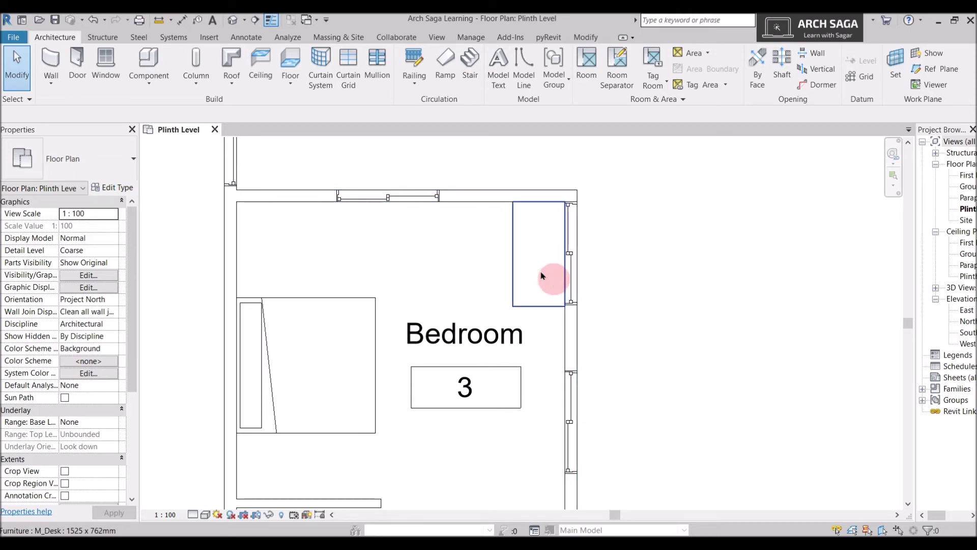
Step: In the Default 3D View, rotate the desk and move it back under the window
left_click(234, 24)
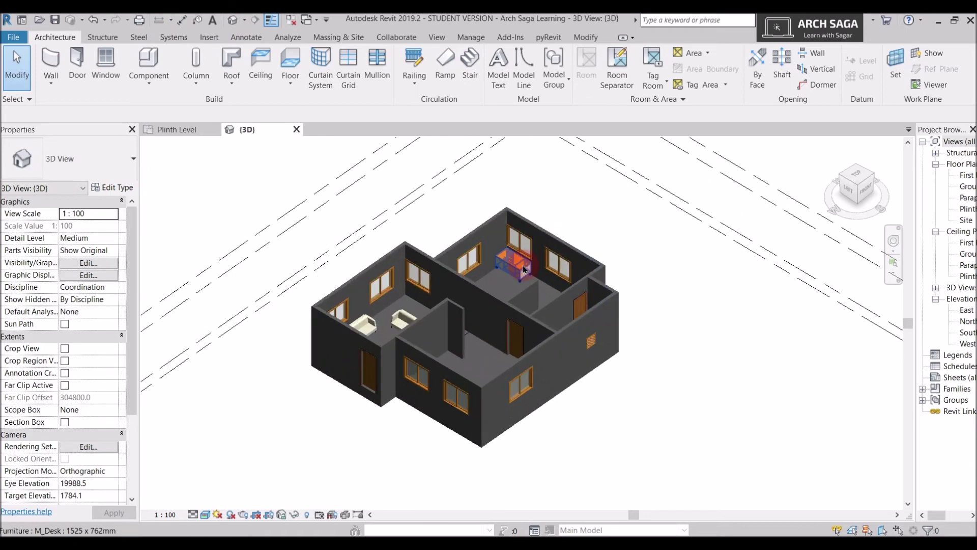
scroll(524, 268, "up", 5)
left_click(499, 270)
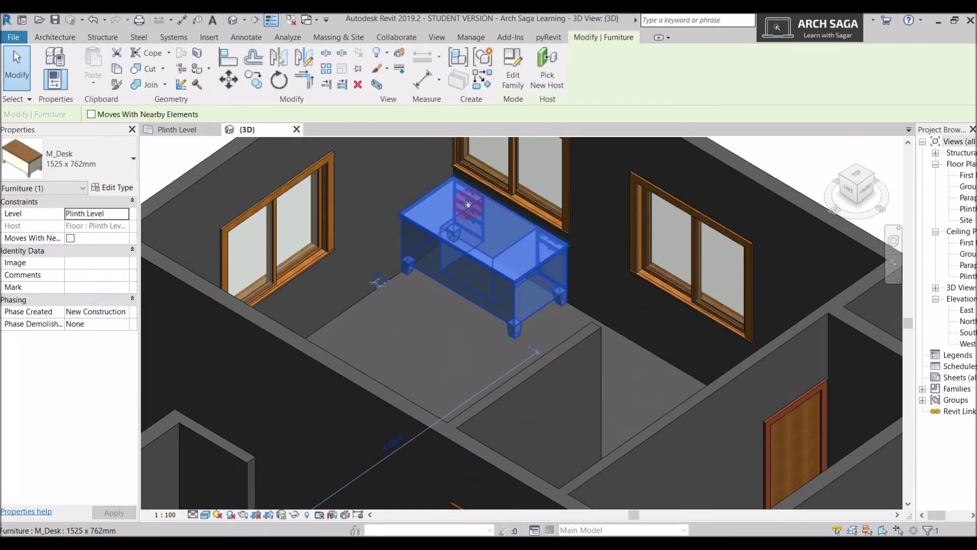
key("Escape")
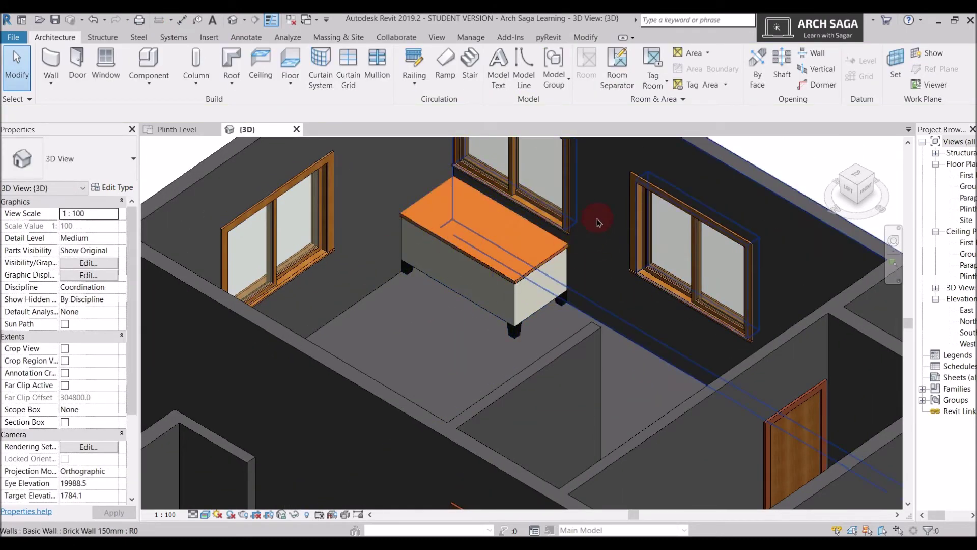
left_click(499, 270)
key("space")
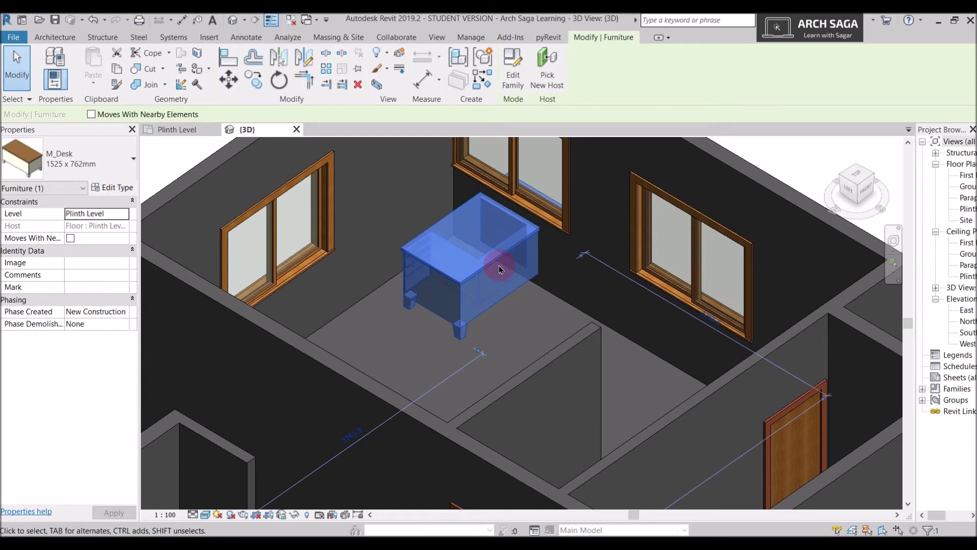
left_click_drag(499, 266, 514, 220)
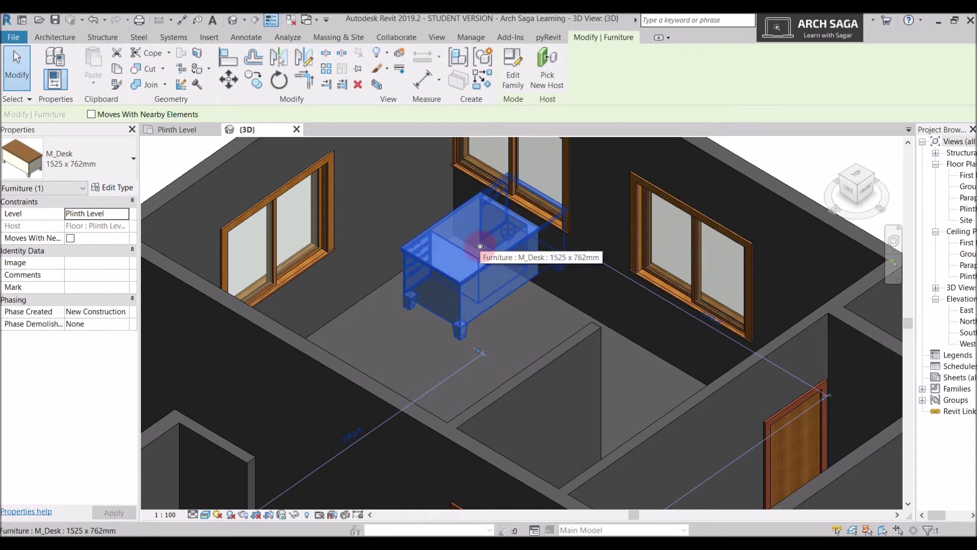
left_click_drag(499, 266, 514, 224)
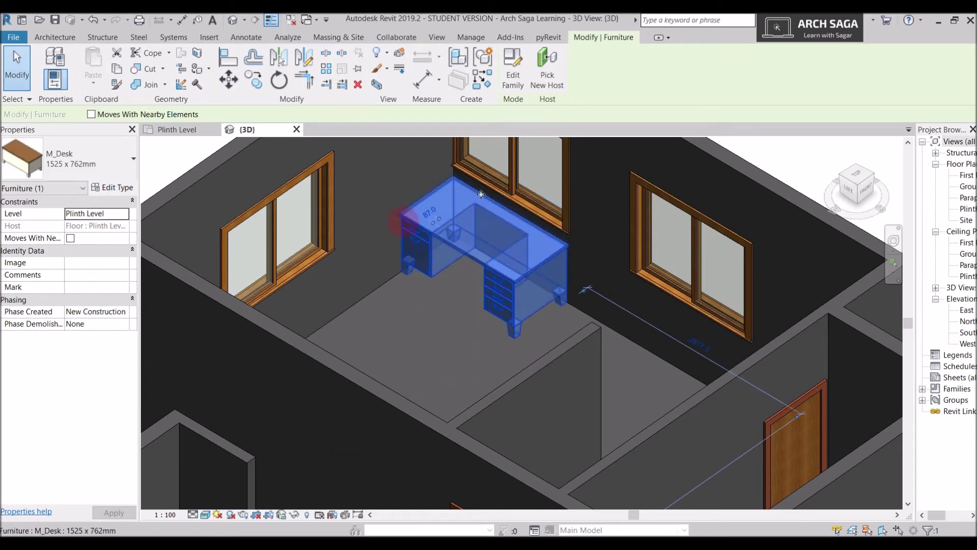
left_click(560, 318)
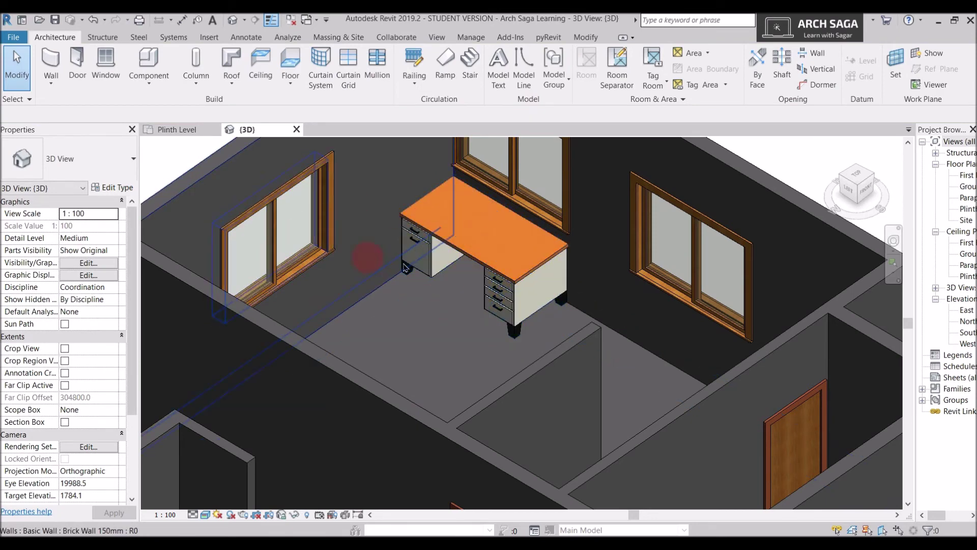
Step: Return to the Plinth Level floor plan
scroll(506, 315, "down", 1)
middle_click_drag(506, 315, 497, 336)
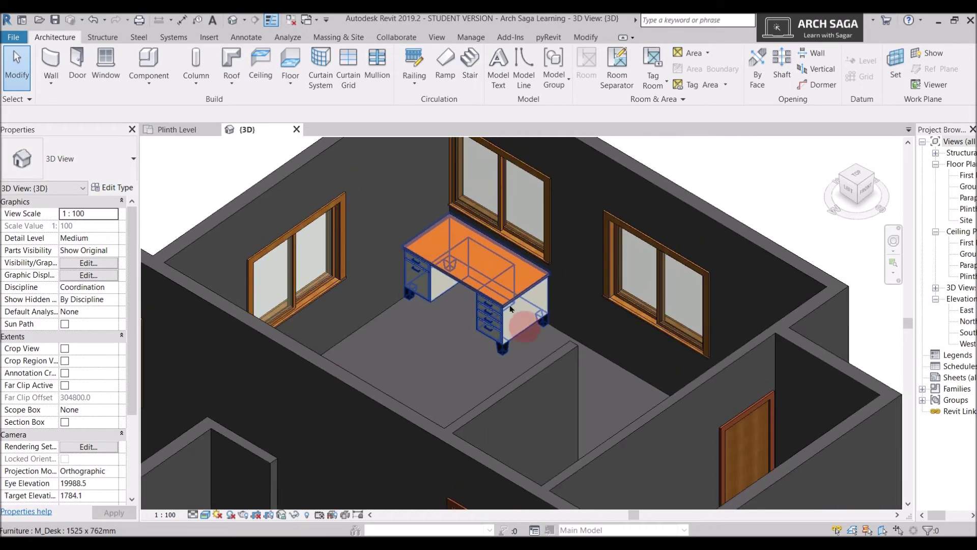
left_click(173, 129)
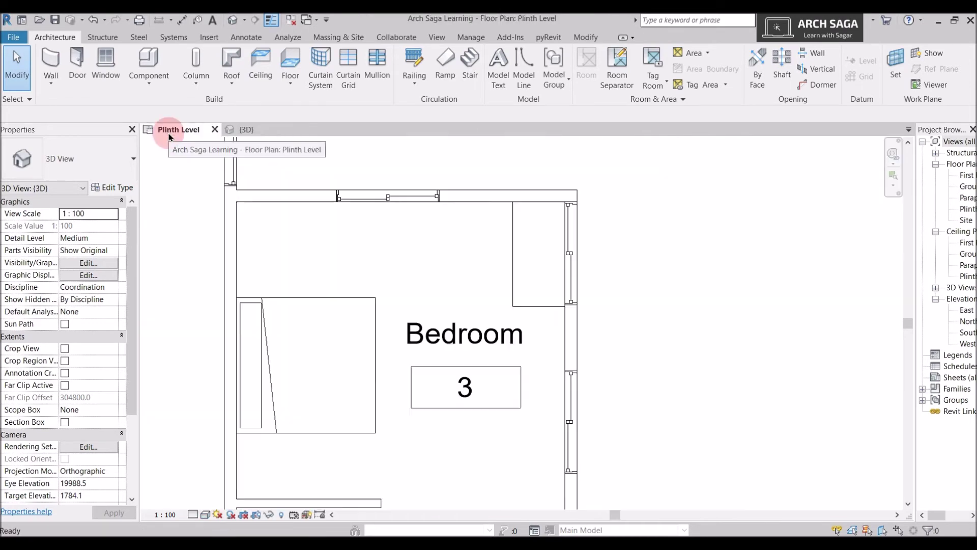
Step: Start Place a Component and browse the loaded type list without changing it
left_click(155, 87)
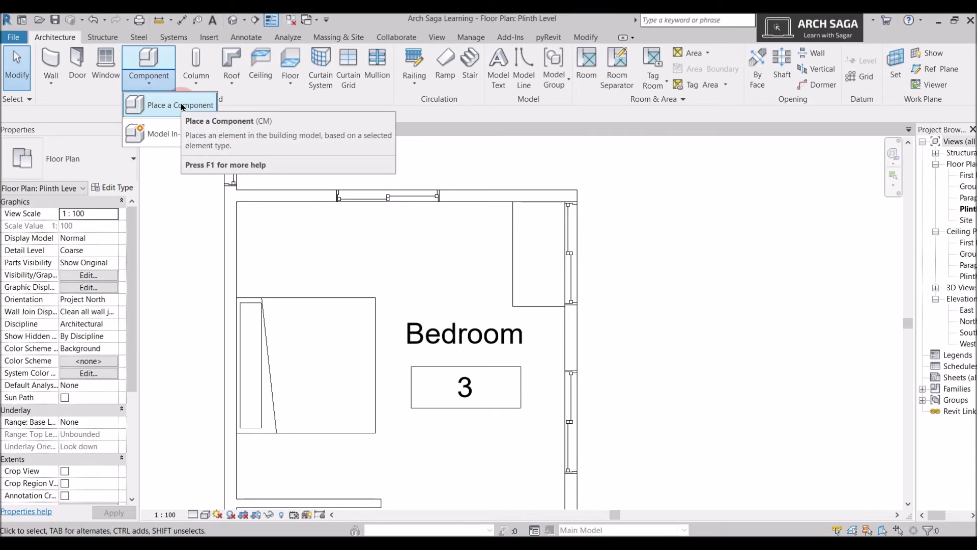
left_click(175, 101)
left_click(99, 150)
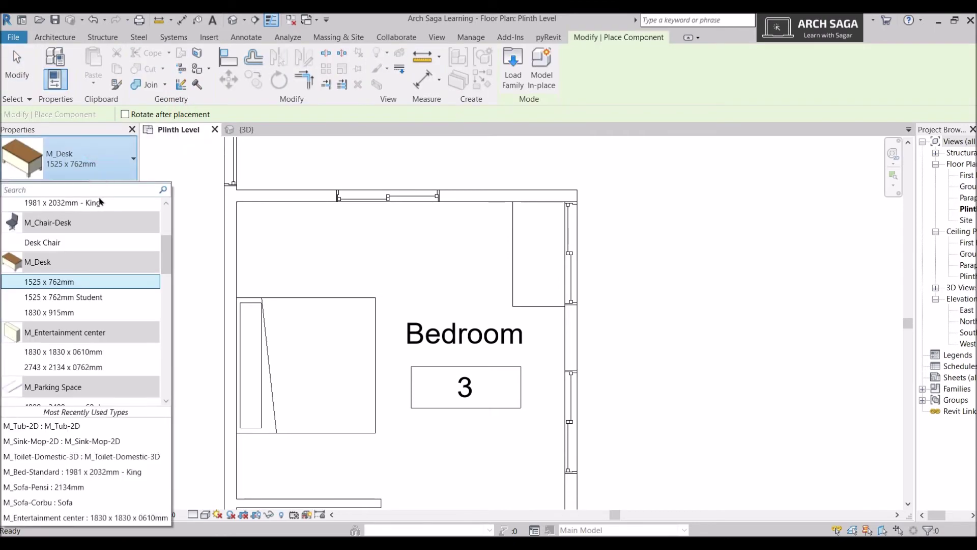
scroll(79, 309, "down", 3)
scroll(77, 301, "down", 6)
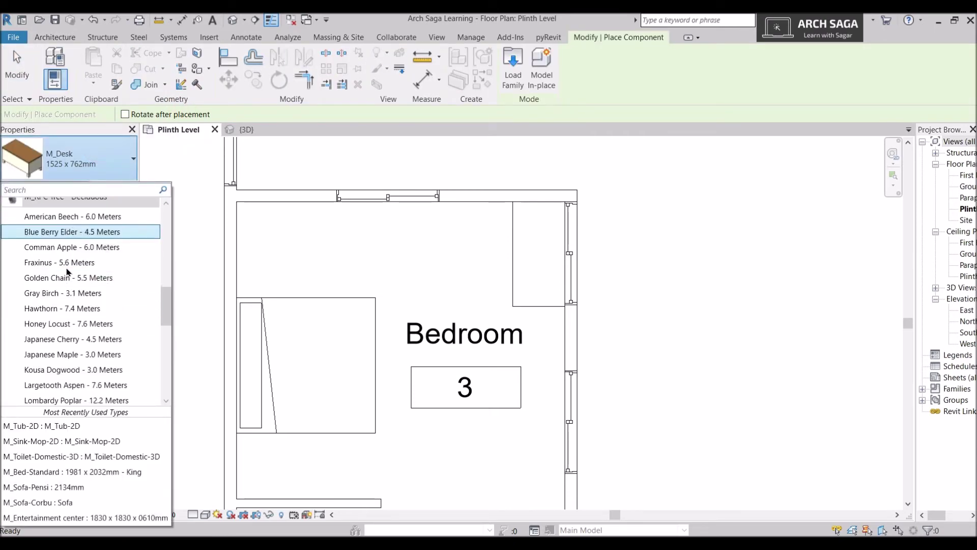
scroll(68, 279, "down", 8)
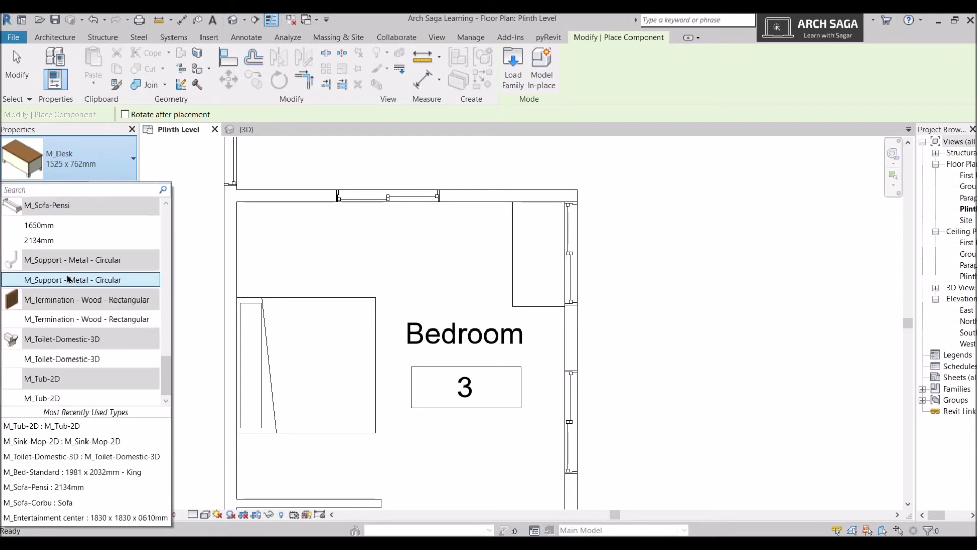
scroll(68, 321, "up", 15)
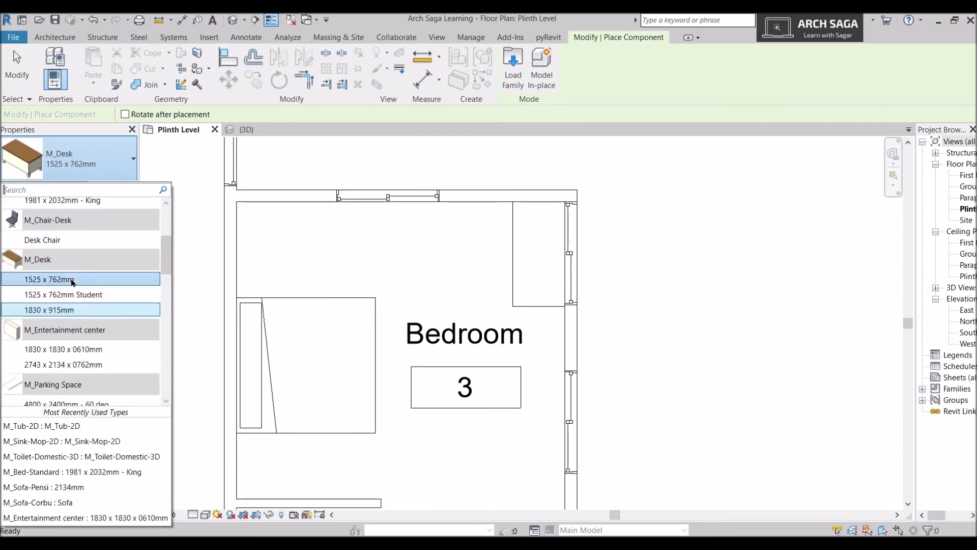
key("Escape")
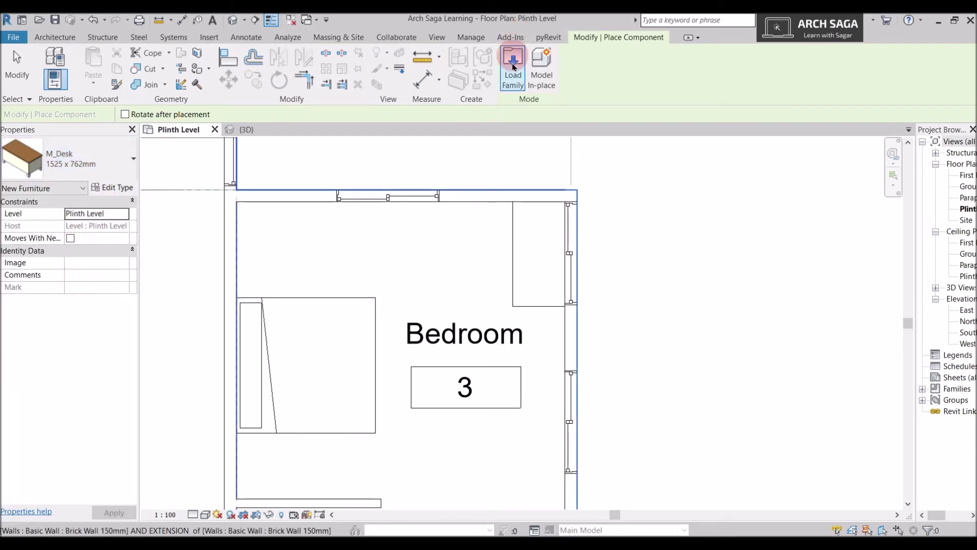
Step: Load the M_Chair-Executive family from the Furniture > Seating library
left_click(515, 71)
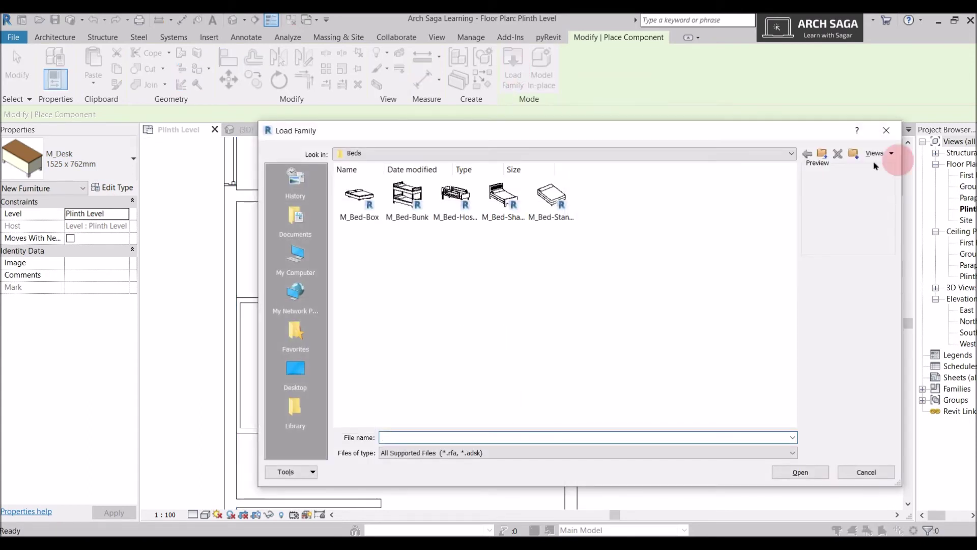
left_click(823, 154)
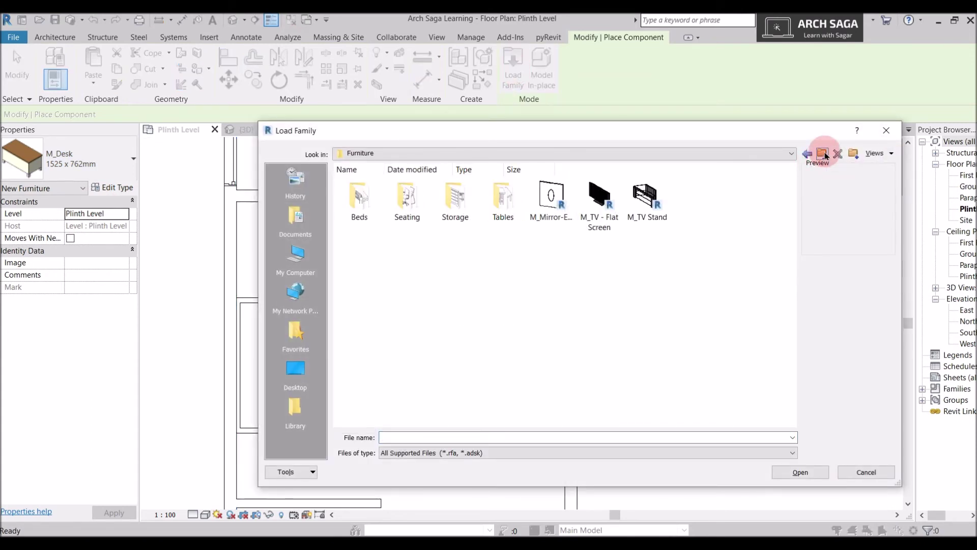
double_click(412, 204)
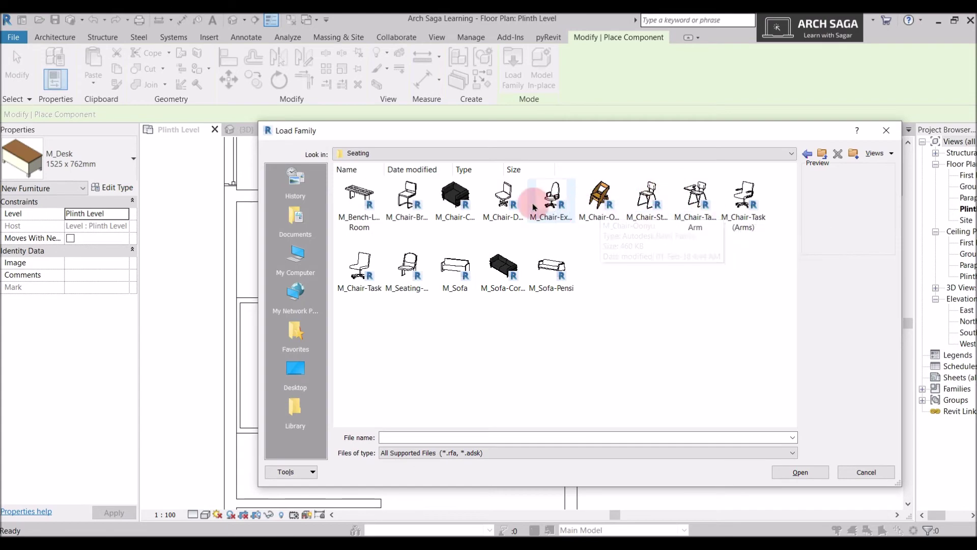
left_click(550, 197)
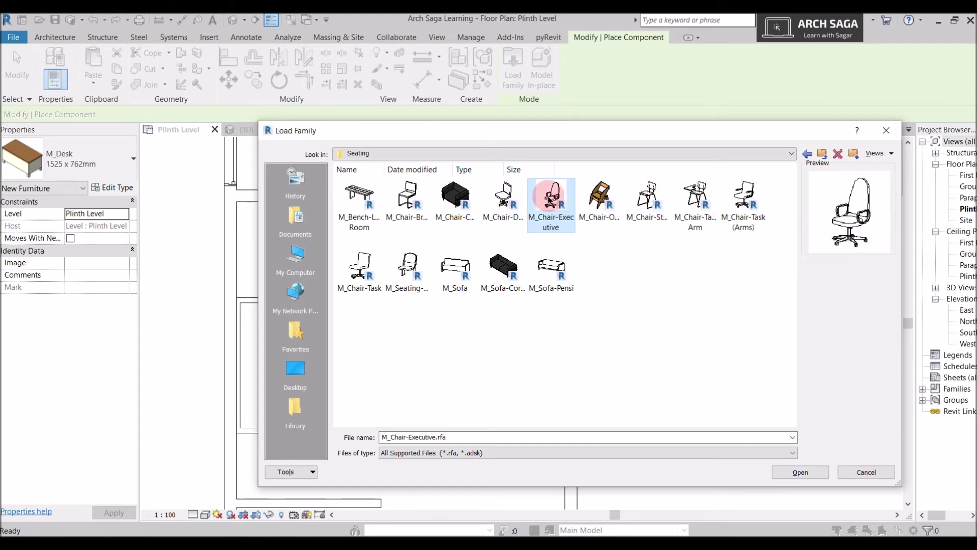
left_click(811, 473)
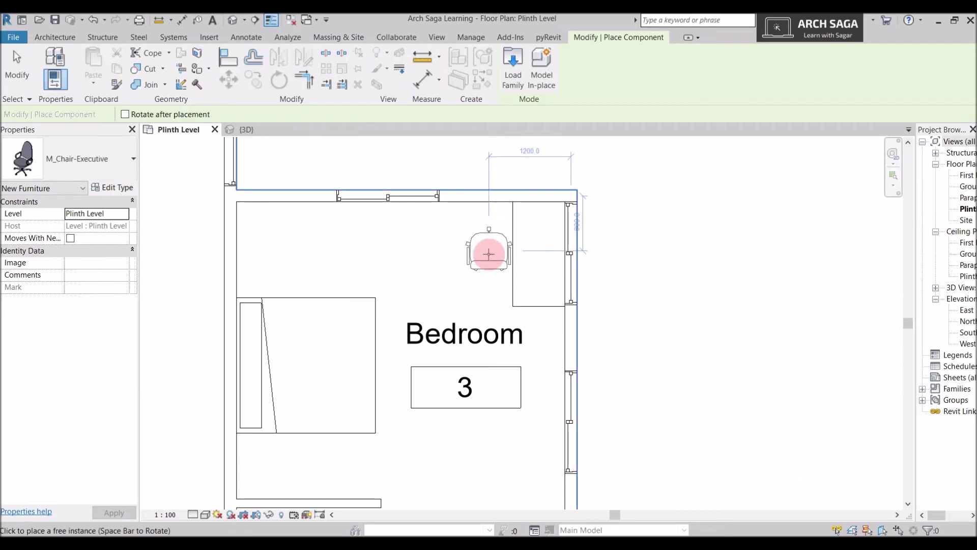
Step: Zoom in and place the rotated M_Chair-Executive facing the desk in Bedroom 3
scroll(483, 252, "up", 2)
scroll(480, 250, "up", 1)
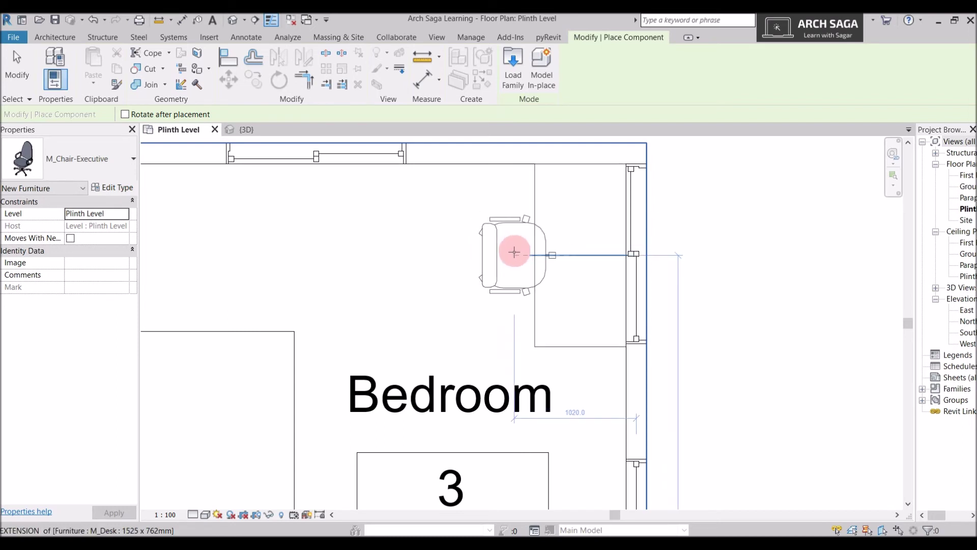
left_click(514, 252)
key("Escape")
key("Escape")
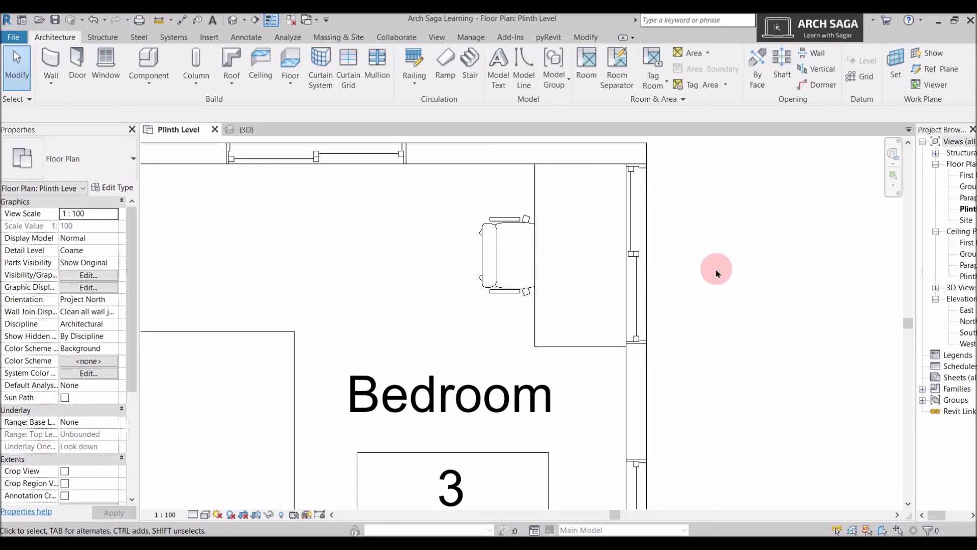
Step: Orbit the 3D view to inspect the desk, chair and living room sofas
left_click(274, 131)
middle_click_drag(585, 284, 608, 301, "shift")
scroll(450, 331, "down", 3)
scroll(549, 330, "up", 5)
middle_click_drag(549, 330, 543, 387, "shift")
scroll(503, 331, "down", 5)
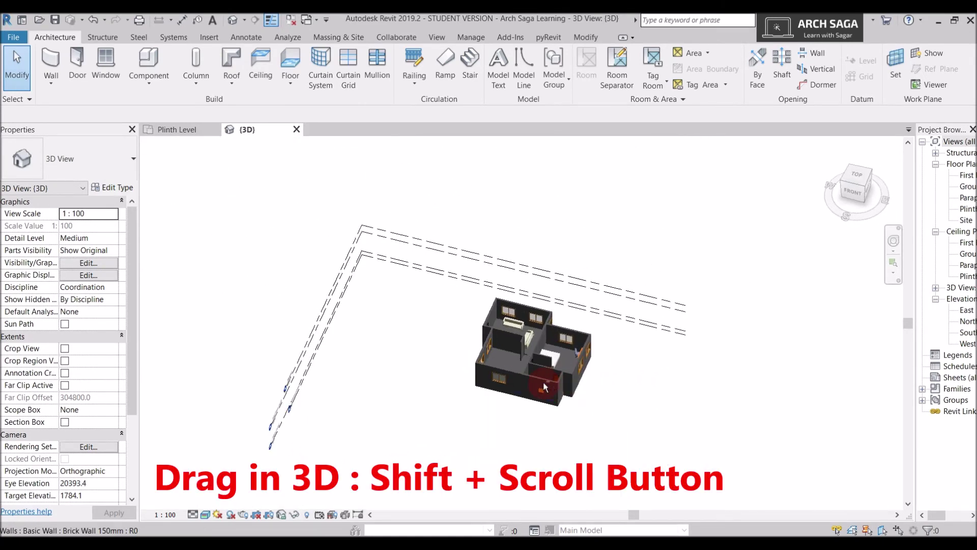
middle_click_drag(616, 390, 579, 415, "shift")
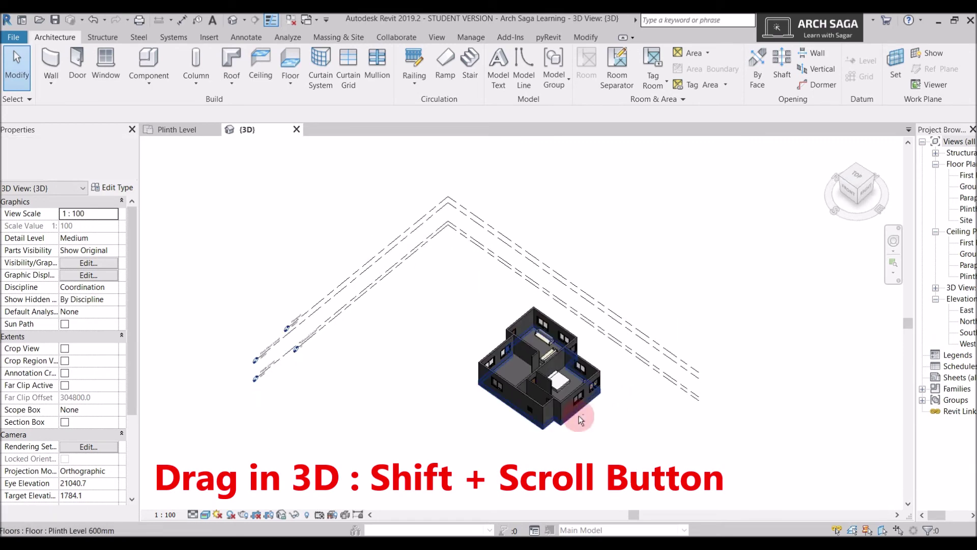
scroll(587, 403, "up", 6)
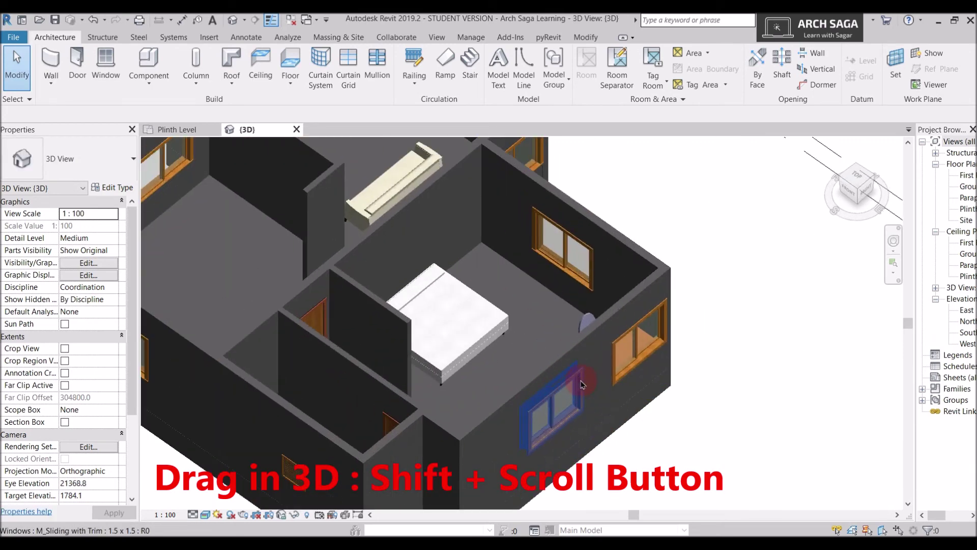
middle_click_drag(606, 400, 612, 343, "shift")
scroll(631, 388, "up", 2)
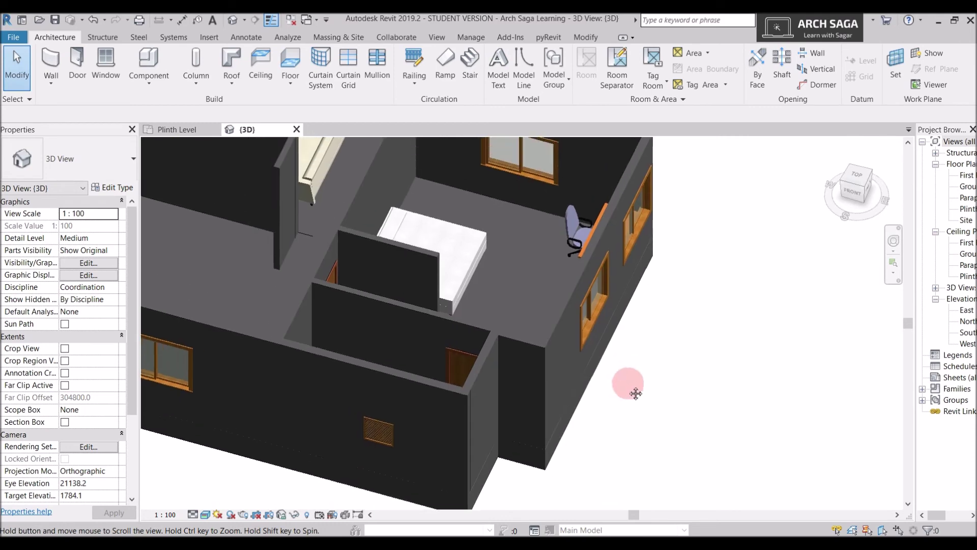
middle_click_drag(633, 224, 634, 304)
scroll(604, 318, "down", 5)
scroll(616, 326, "up", 6)
scroll(530, 290, "down", 3)
middle_click_drag(530, 290, 525, 408, "shift")
scroll(527, 376, "up", 2)
scroll(408, 240, "up", 2)
middle_click_drag(408, 239, 419, 303, "shift")
scroll(420, 303, "down", 3)
scroll(310, 142, "up", 3)
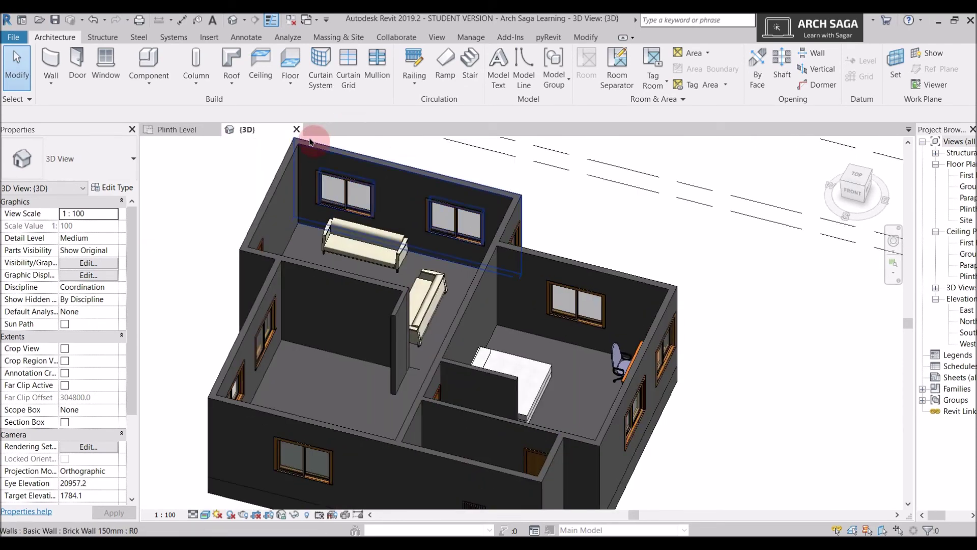
Step: Close the 3D view and recentre the Plinth Level plan on the whole layout
left_click(297, 129)
scroll(469, 257, "down", 5)
middle_click_drag(452, 290, 550, 258)
scroll(549, 258, "down", 2)
middle_click_drag(425, 281, 450, 309)
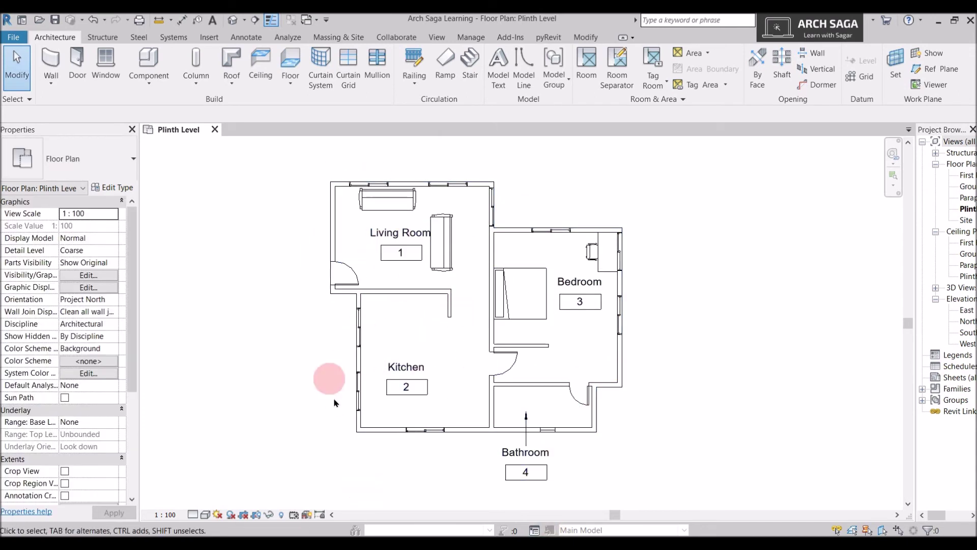
Step: Clear the floor highlight and start Place a Component with the type list open
scroll(609, 431, "up", 3)
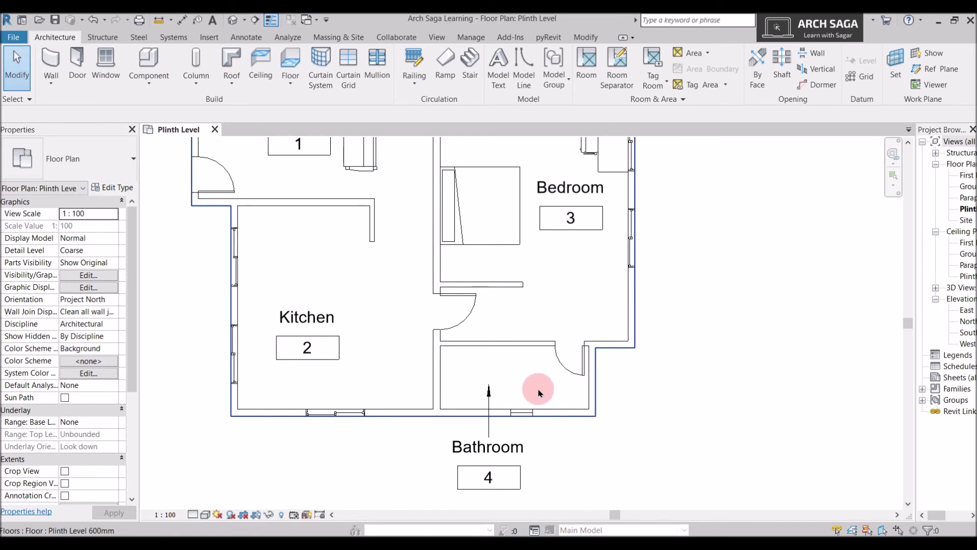
left_click(606, 393)
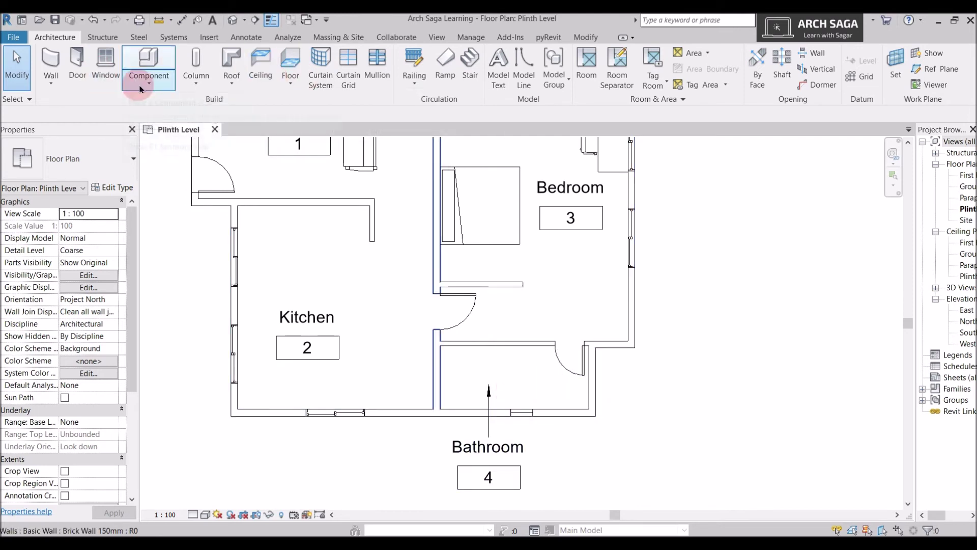
left_click(167, 89)
left_click(177, 107)
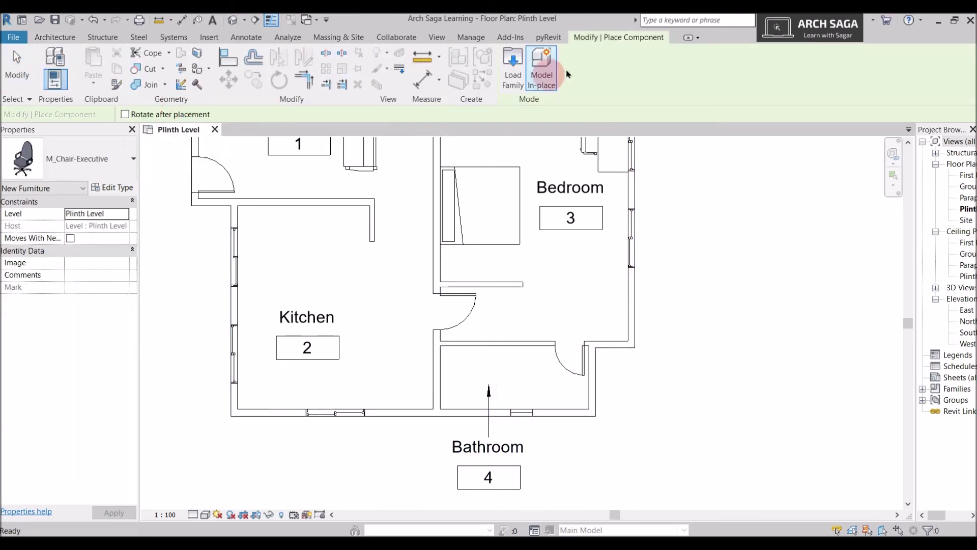
left_click(71, 159)
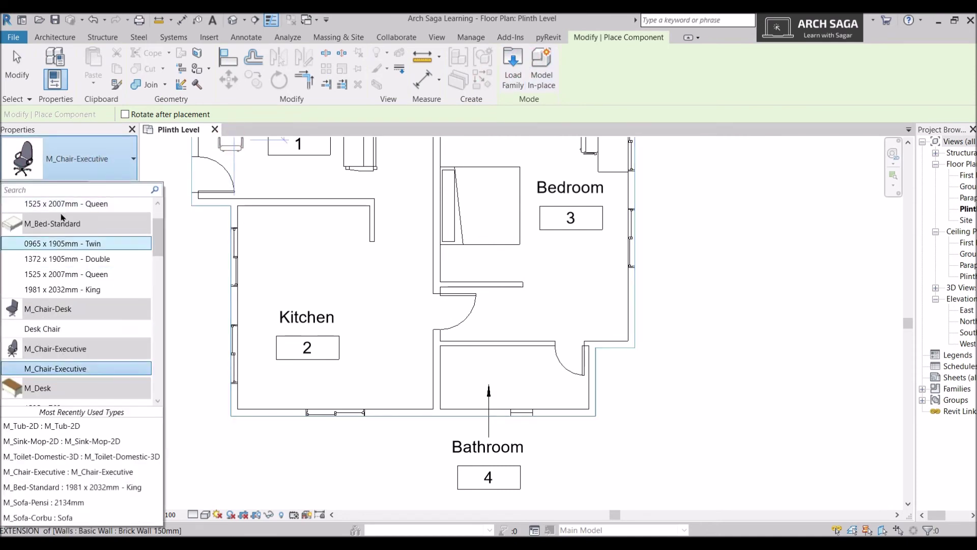
Step: Load an M_Toilet family from US Metric > Plumbing > Architectural > Fixtures > Water Closets
left_click(512, 73)
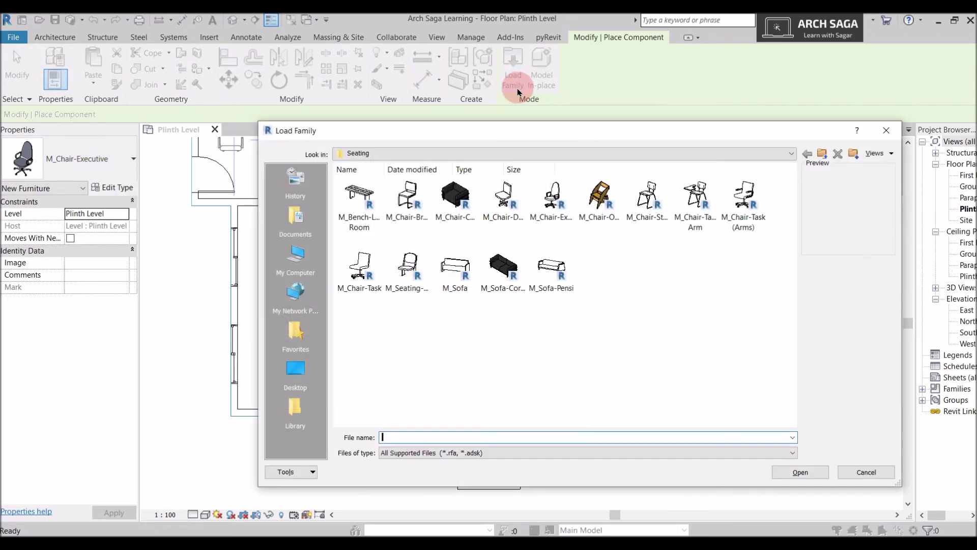
left_click(823, 154)
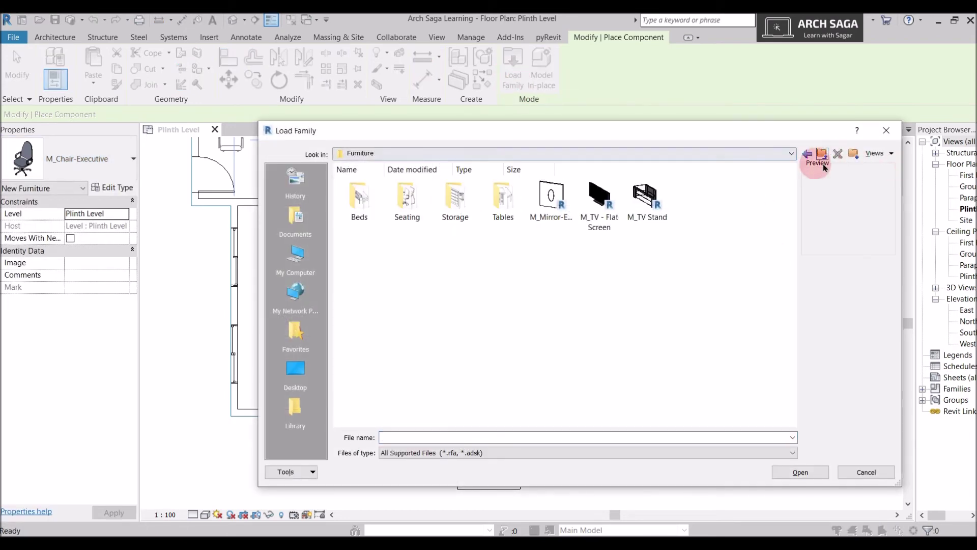
left_click(821, 154)
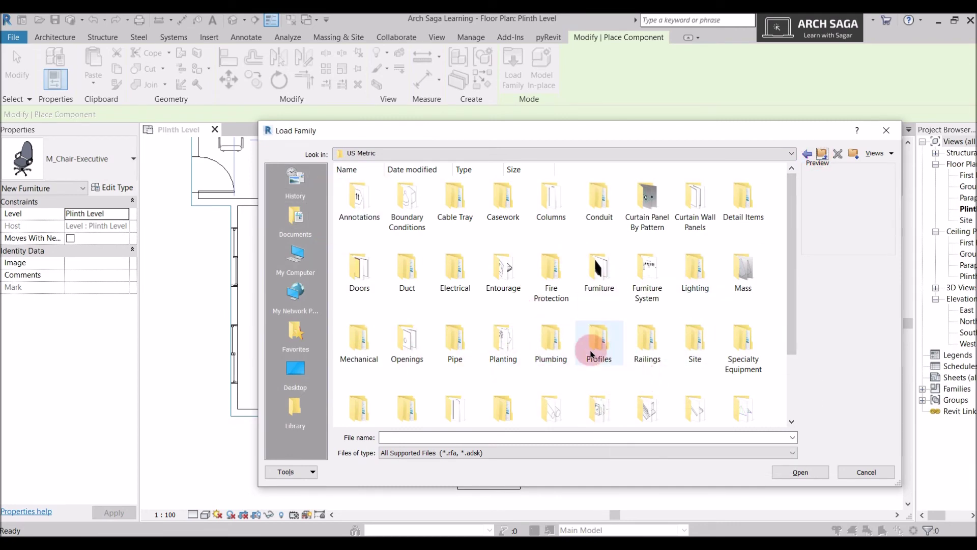
double_click(555, 342)
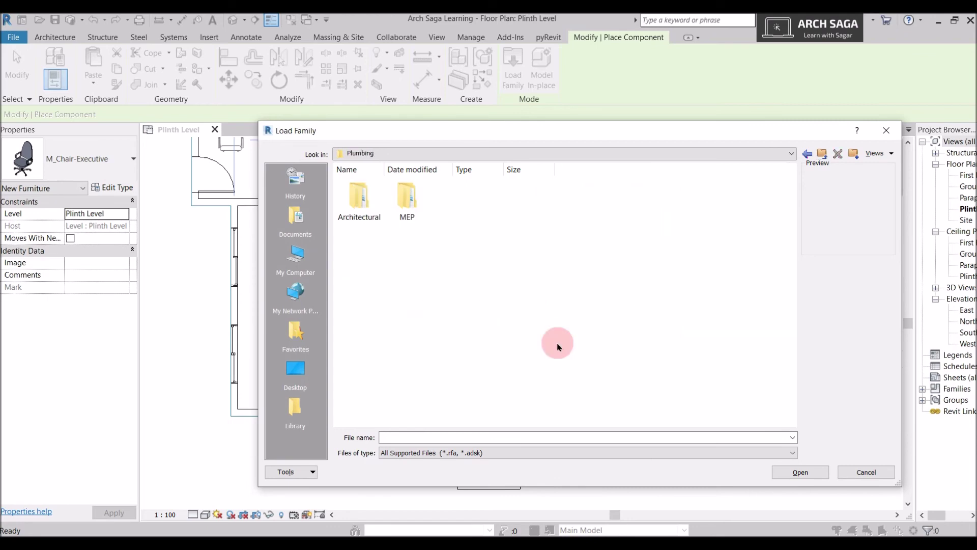
left_click(365, 212)
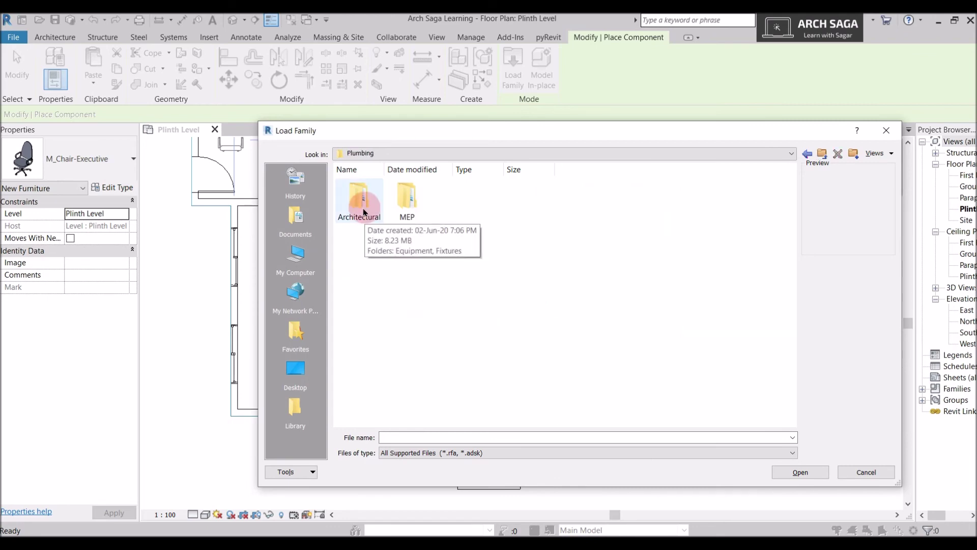
double_click(360, 214)
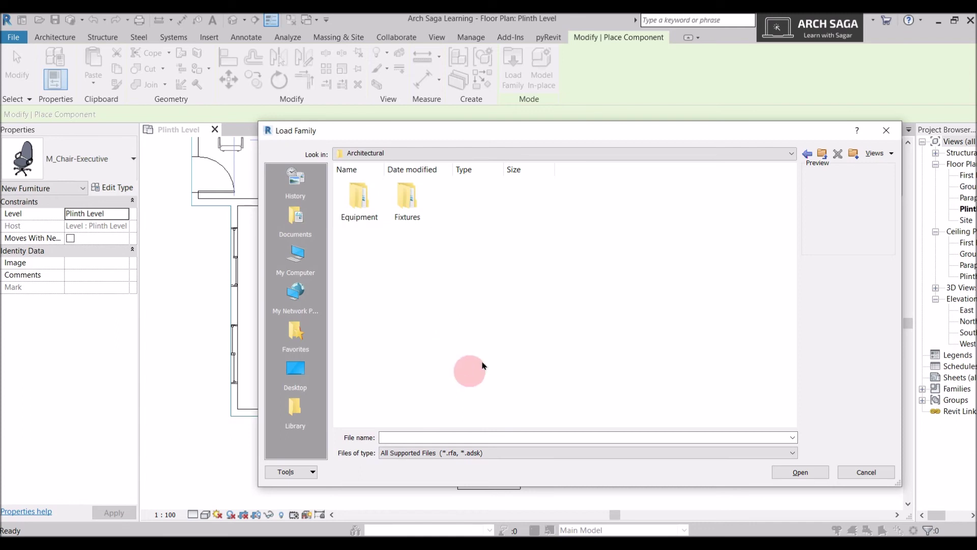
double_click(412, 209)
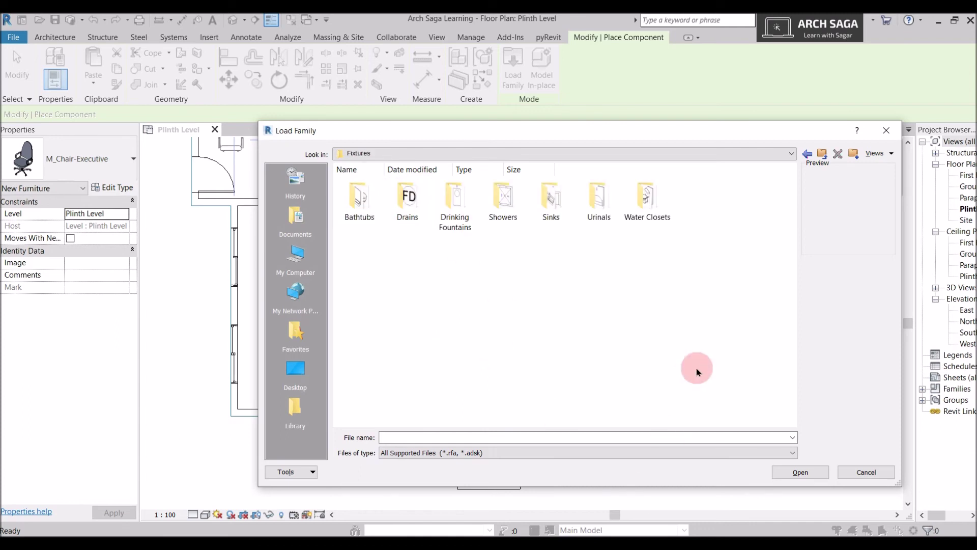
double_click(647, 202)
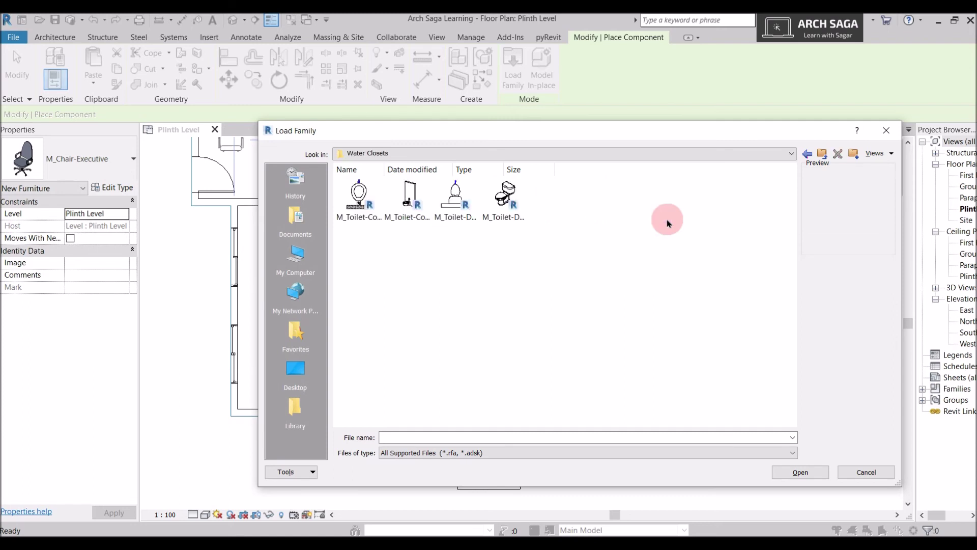
left_click(518, 211)
left_click(800, 472)
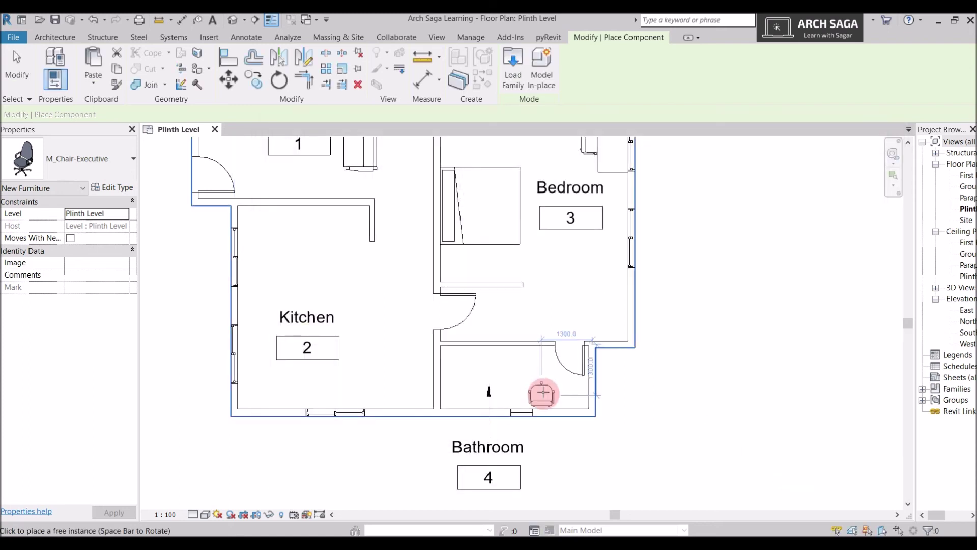
Step: Drop an executive chair in the Bathroom and select it
scroll(543, 393, "up", 3)
left_click(516, 380)
key("Escape")
key("Escape")
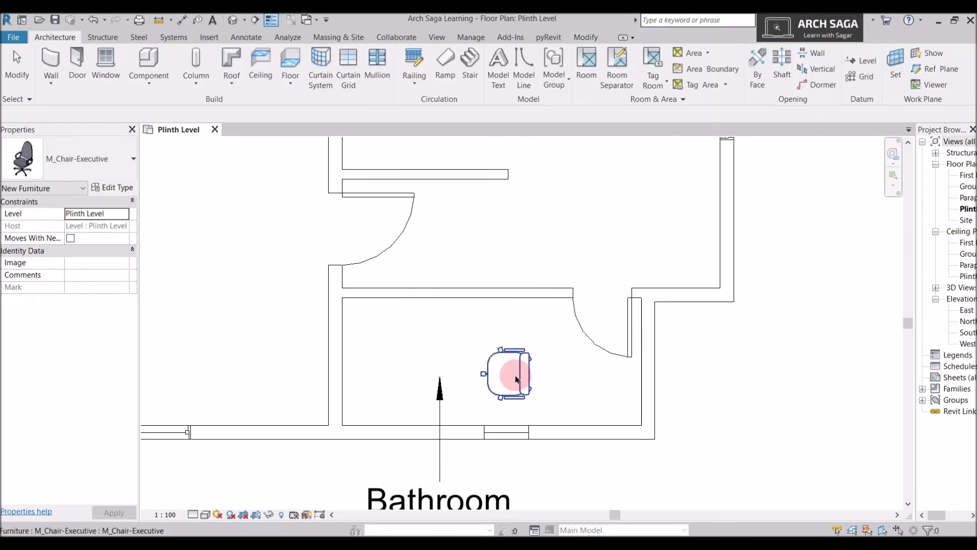
left_click(515, 379)
scroll(516, 377, "down", 4)
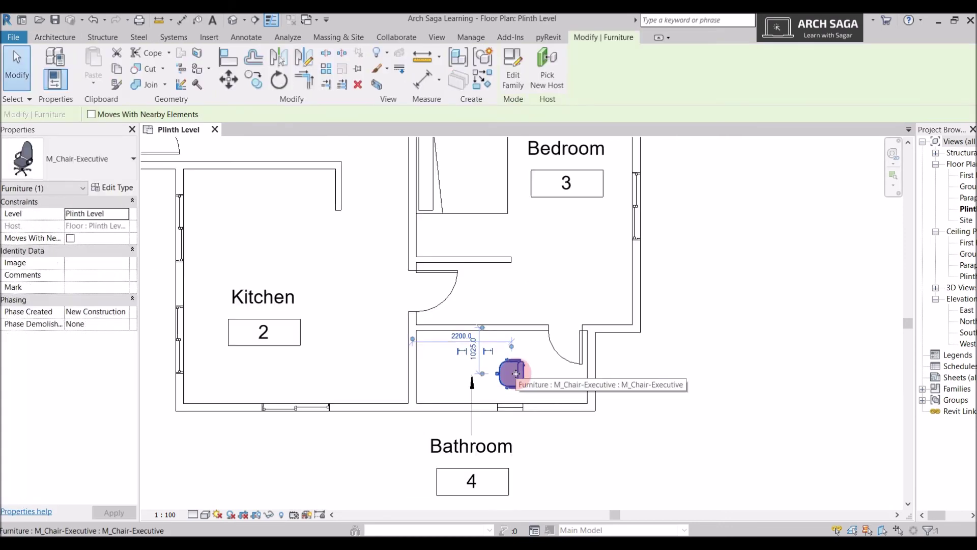
scroll(516, 373, "up", 3)
scroll(524, 379, "down", 2)
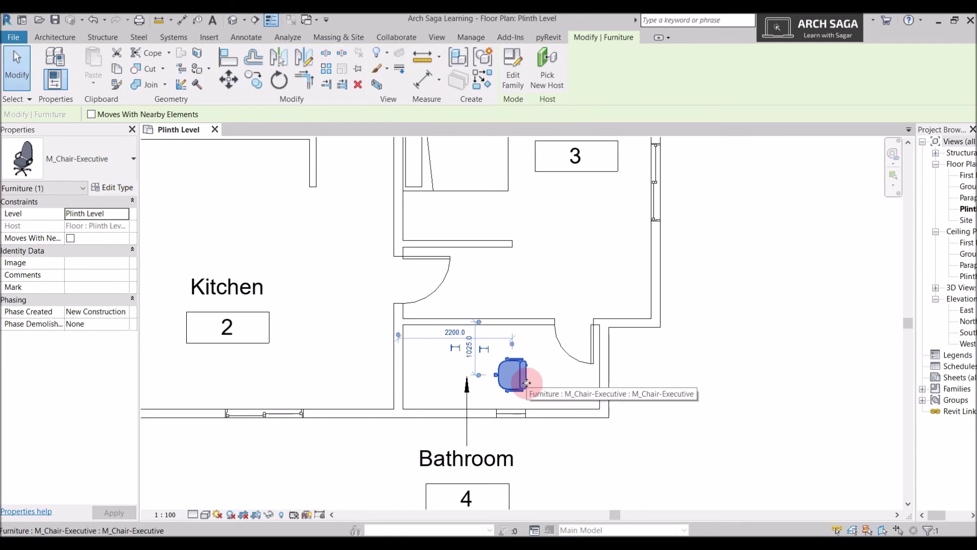
key("Escape")
Step: Delete the stray executive chair and restart Place a Component
left_click(509, 375)
key("Delete")
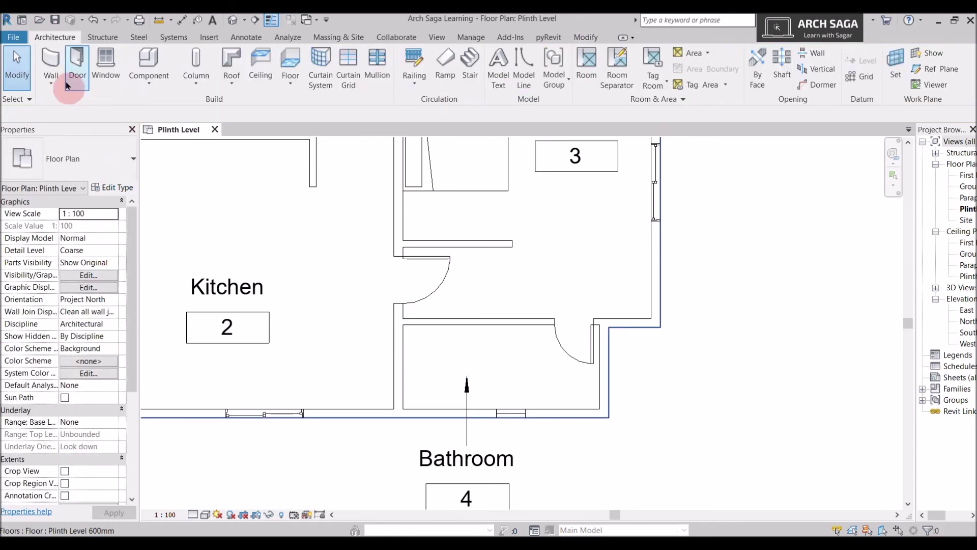
left_click(149, 83)
left_click(156, 102)
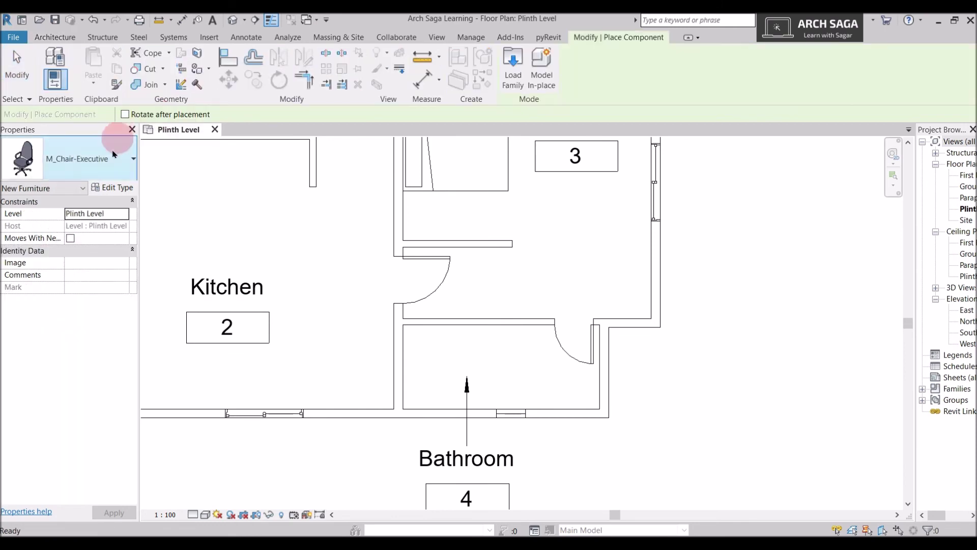
Step: Choose M_Toilet-Domestic-3D in the Type Selector and set it against the Bathroom's bottom wall
left_click(114, 155)
scroll(77, 285, "up", 3)
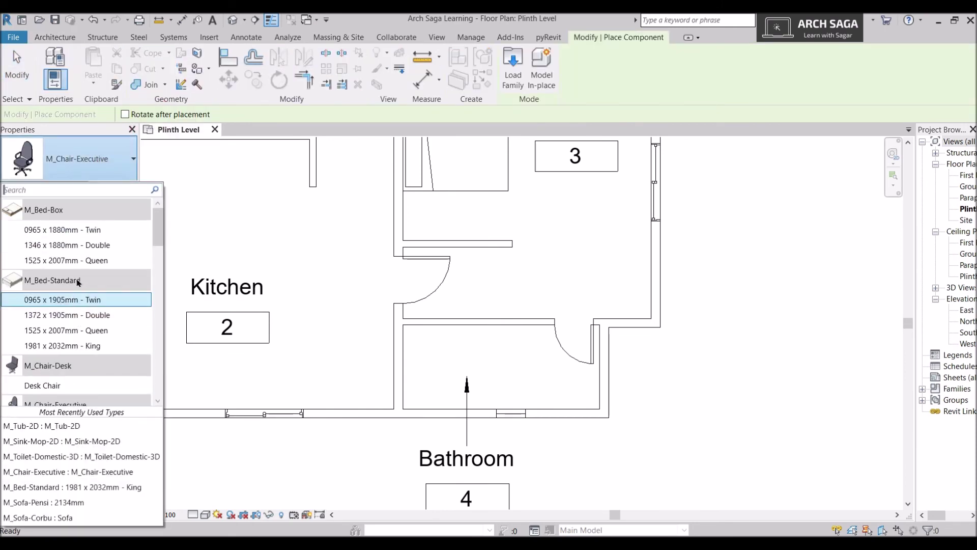
scroll(78, 282, "down", 8)
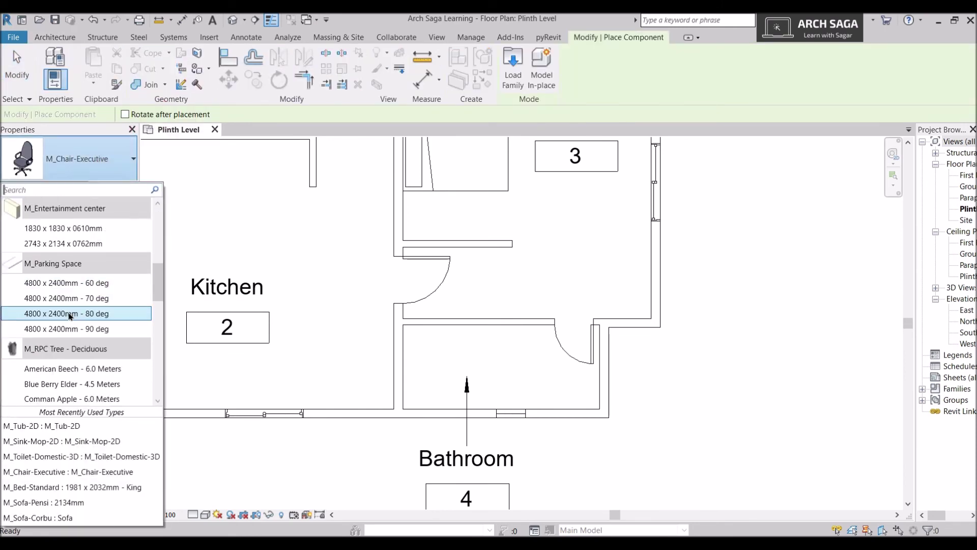
scroll(71, 316, "down", 12)
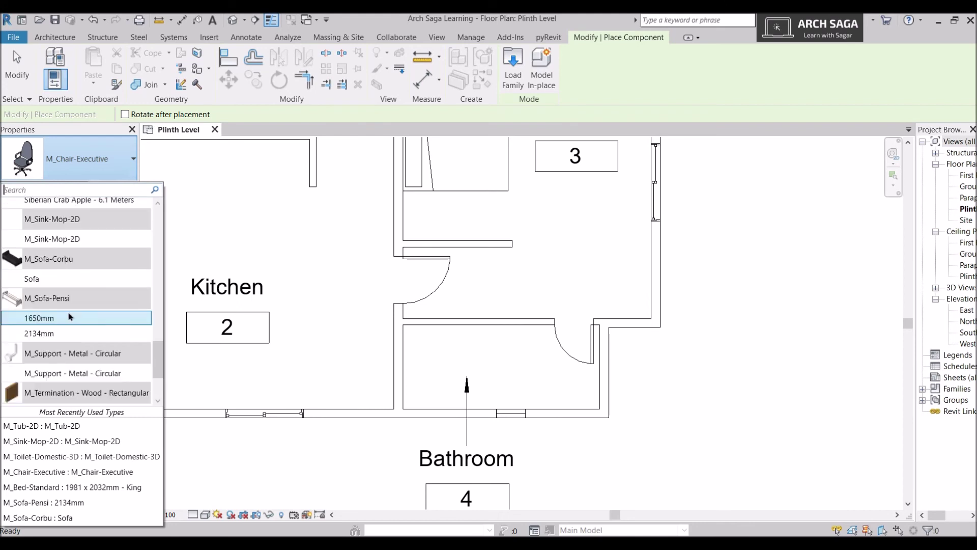
scroll(71, 317, "down", 5)
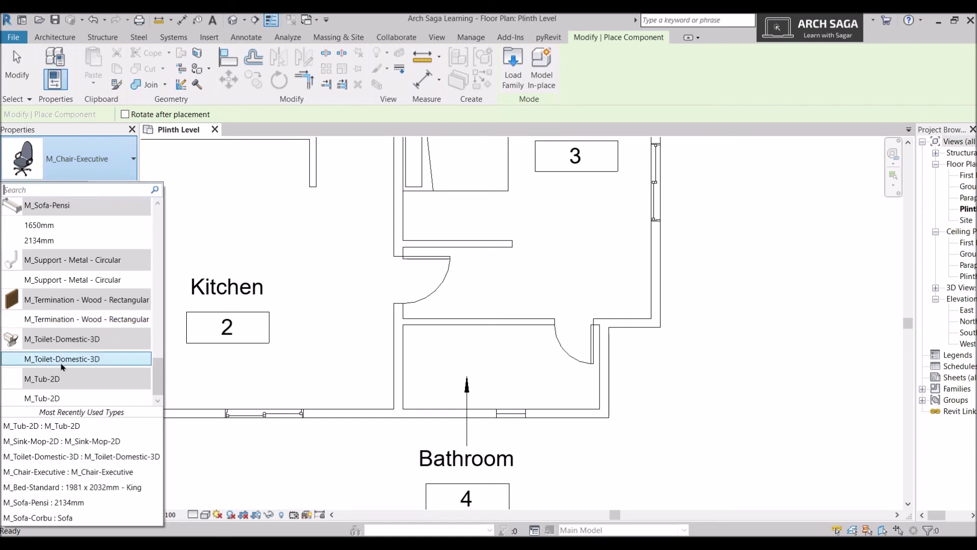
left_click(75, 363)
scroll(520, 401, "up", 2)
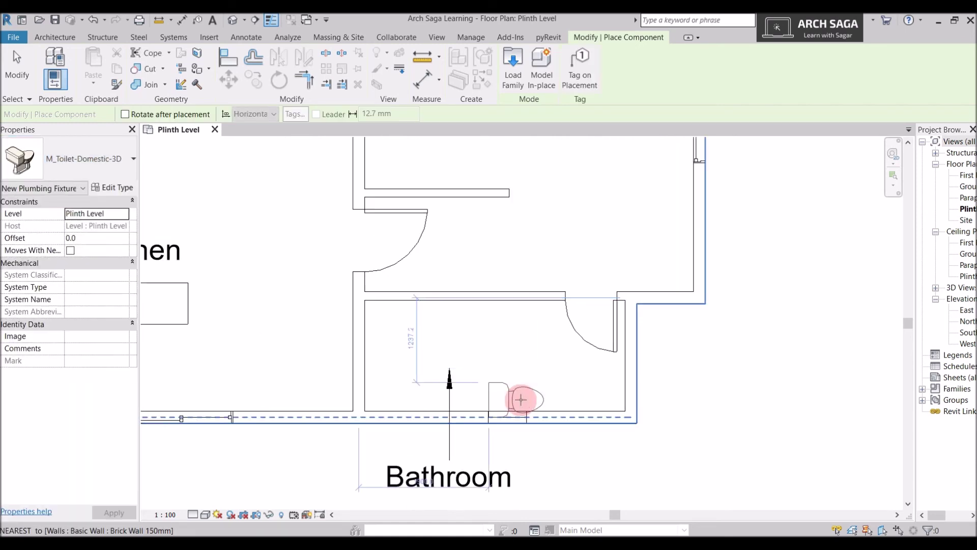
scroll(517, 382, "up", 1)
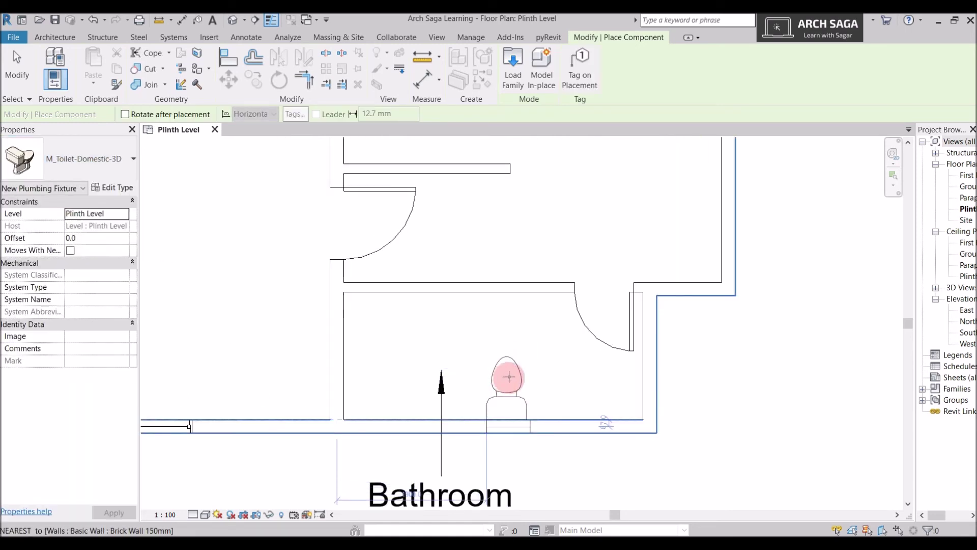
left_click(509, 377)
key("Escape")
key("Escape")
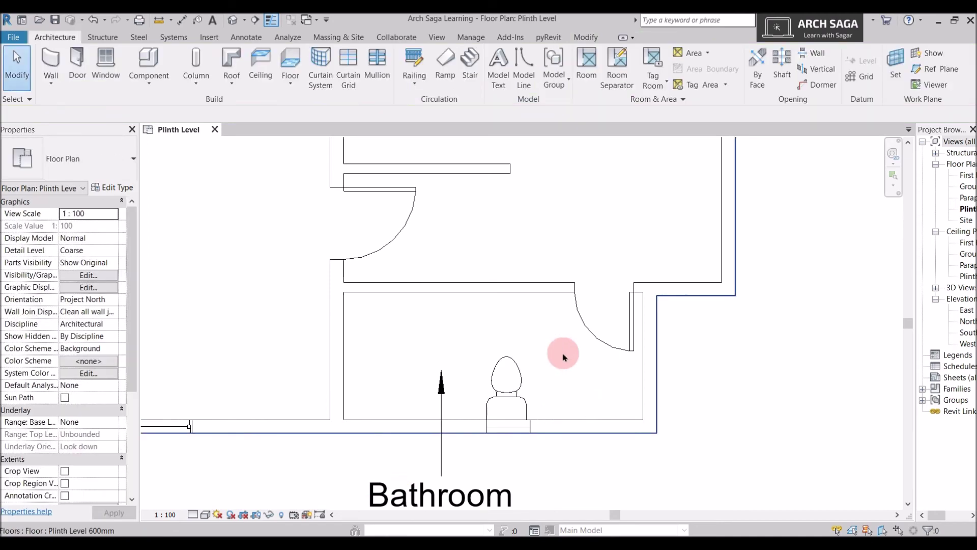
Step: Start Place a Component, search 'sink', then cancel loading a new family
left_click(148, 79)
left_click(175, 104)
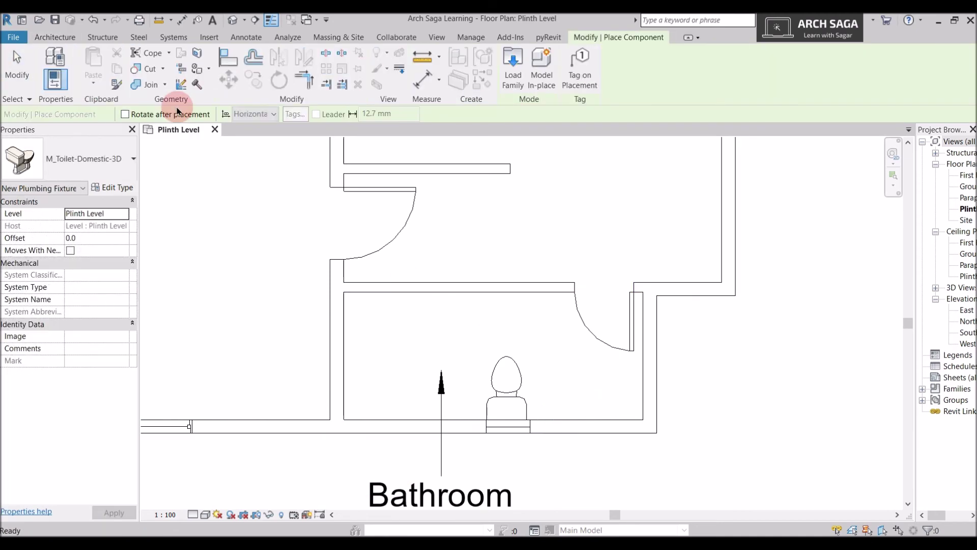
left_click(108, 168)
type("sink")
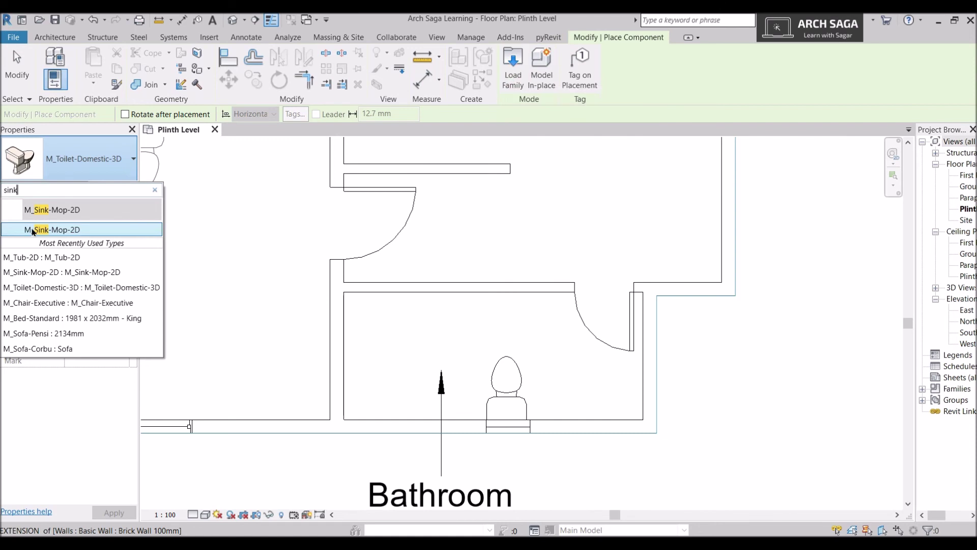
left_click(516, 64)
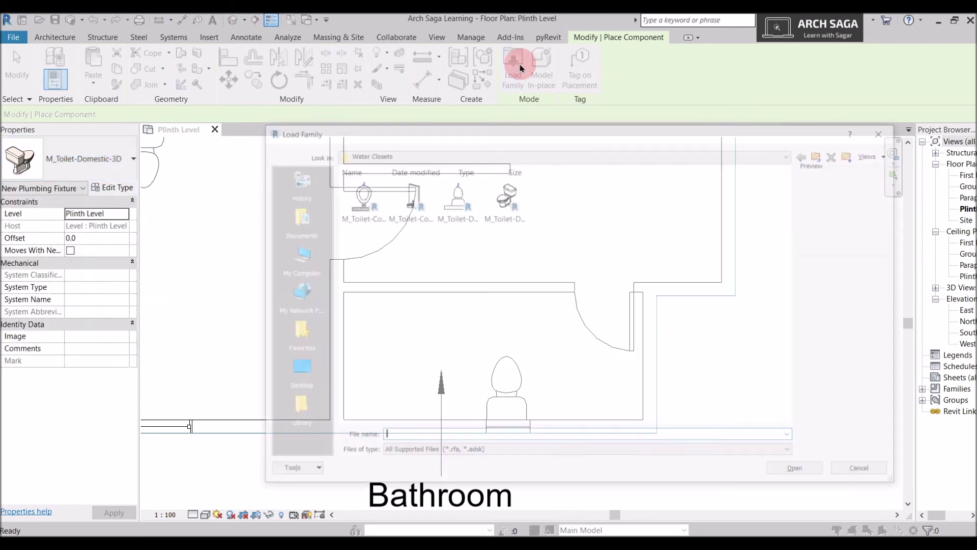
left_click(823, 153)
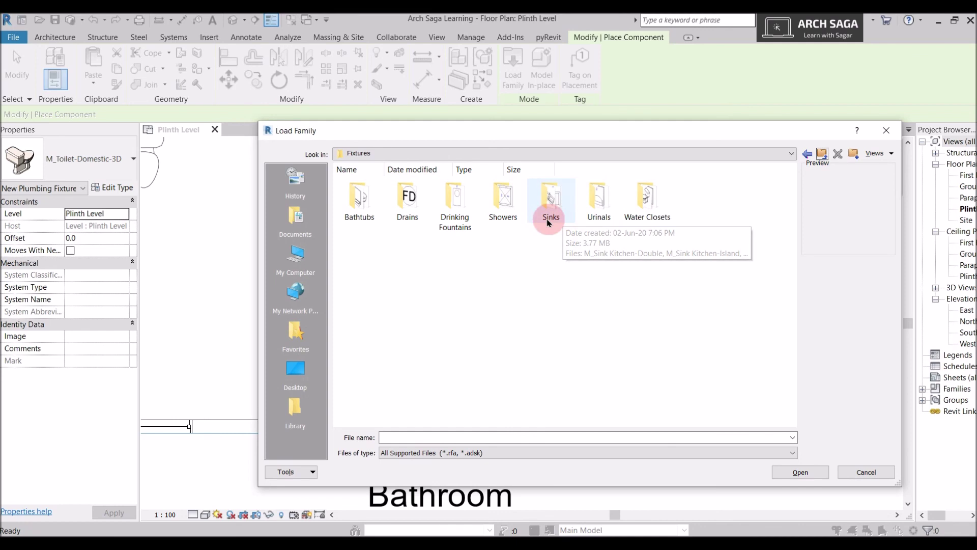
left_click(867, 472)
Step: Search 'sink', pick M_Sink-Mop-2D and place it in the Bathroom's bottom-right corner
left_click(39, 167)
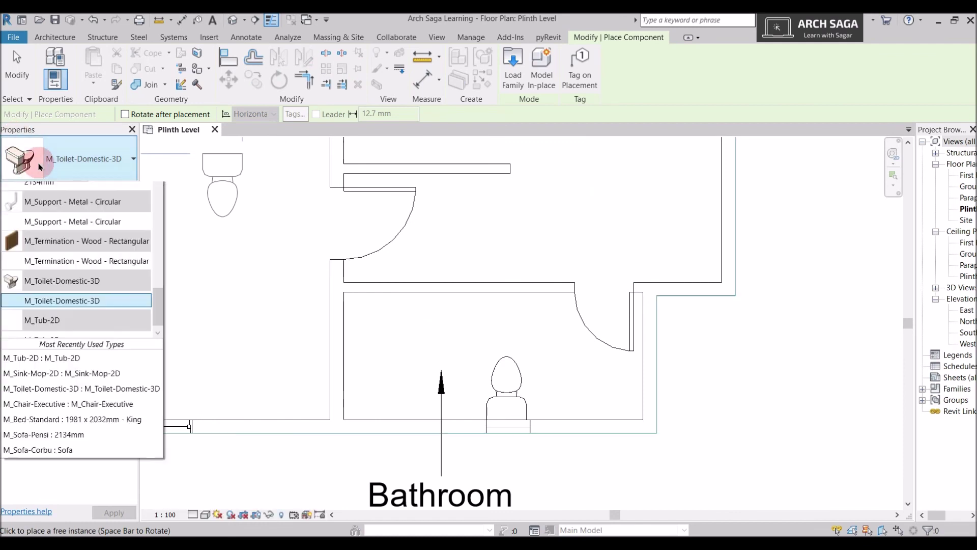
type("sink")
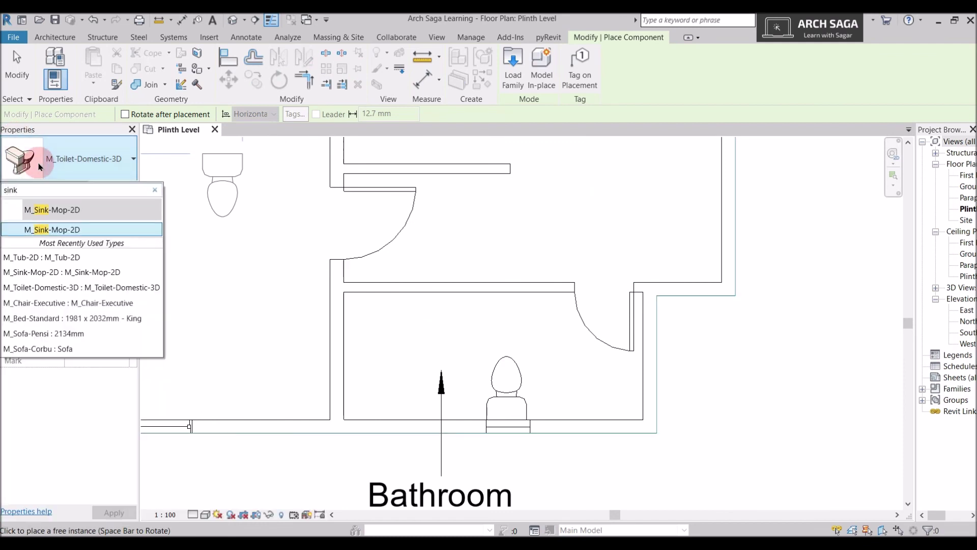
left_click(79, 230)
scroll(589, 411, "up", 2)
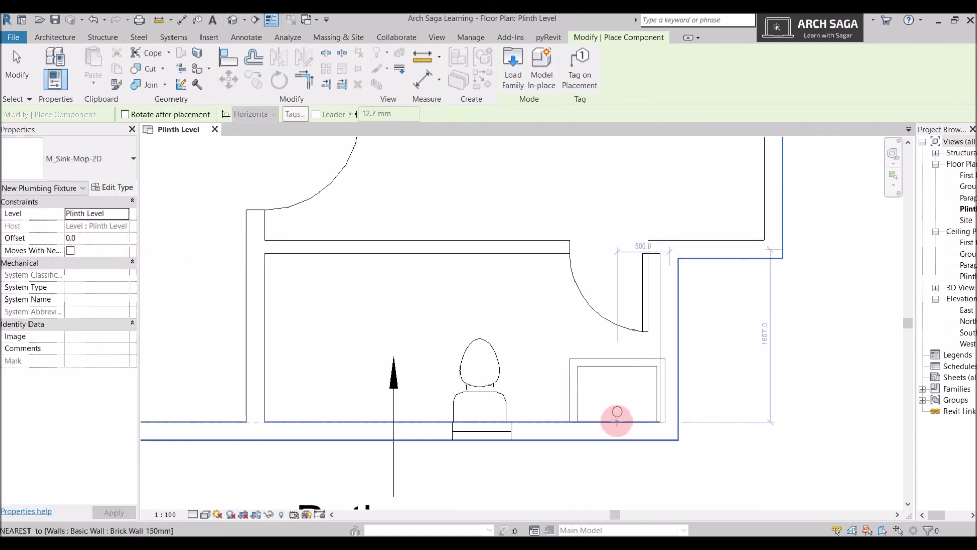
left_click(616, 420)
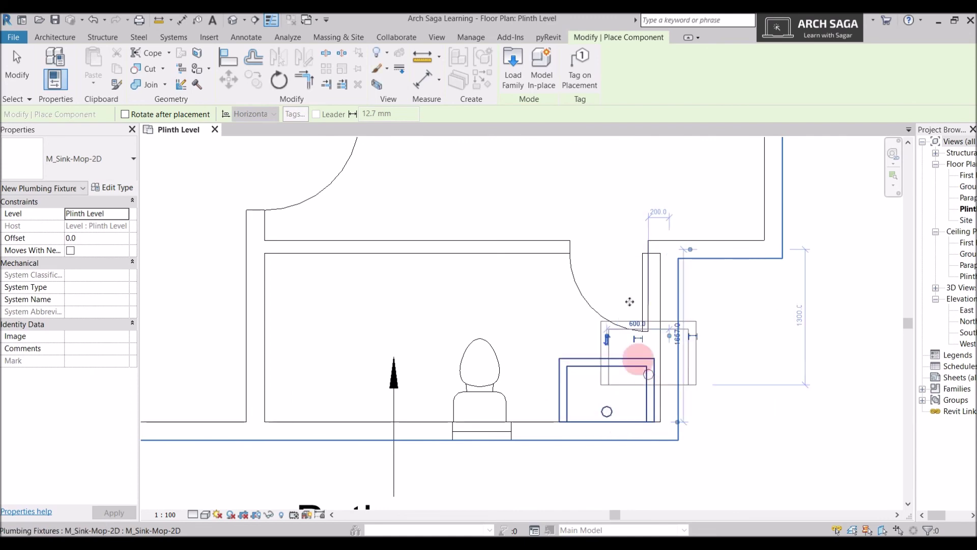
scroll(637, 343, "down", 2)
key("Escape")
key("Escape")
Step: Start Place a Component again with the family type list open
left_click(155, 81)
left_click(198, 105)
left_click(132, 159)
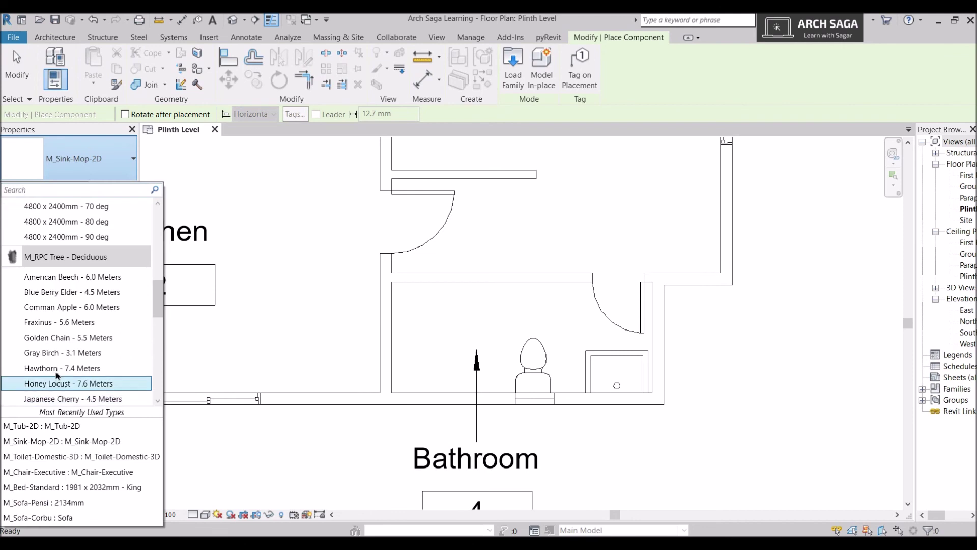
Step: Choose M_Tub-2D and place it lengthwise along the Bathroom's left wall
scroll(59, 369, "down", 3)
scroll(60, 369, "down", 8)
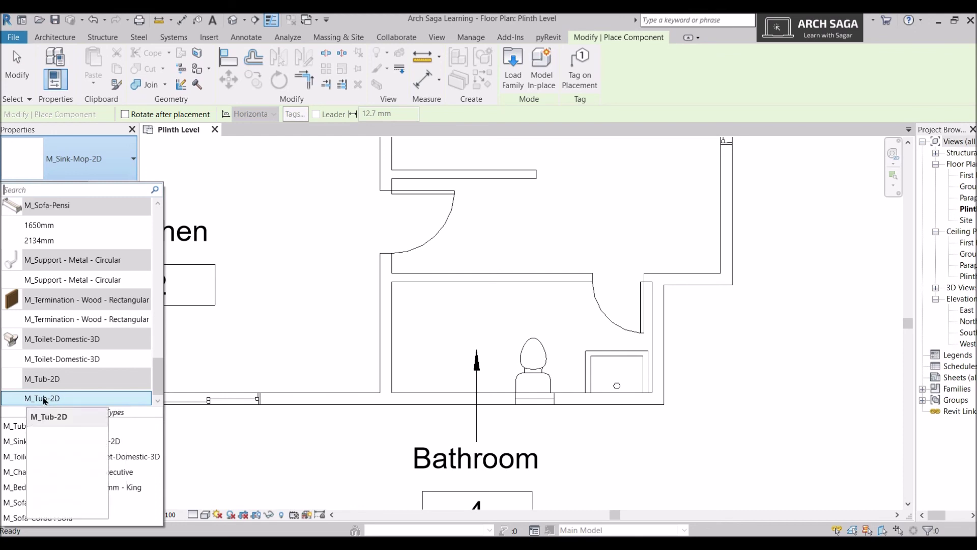
left_click(41, 398)
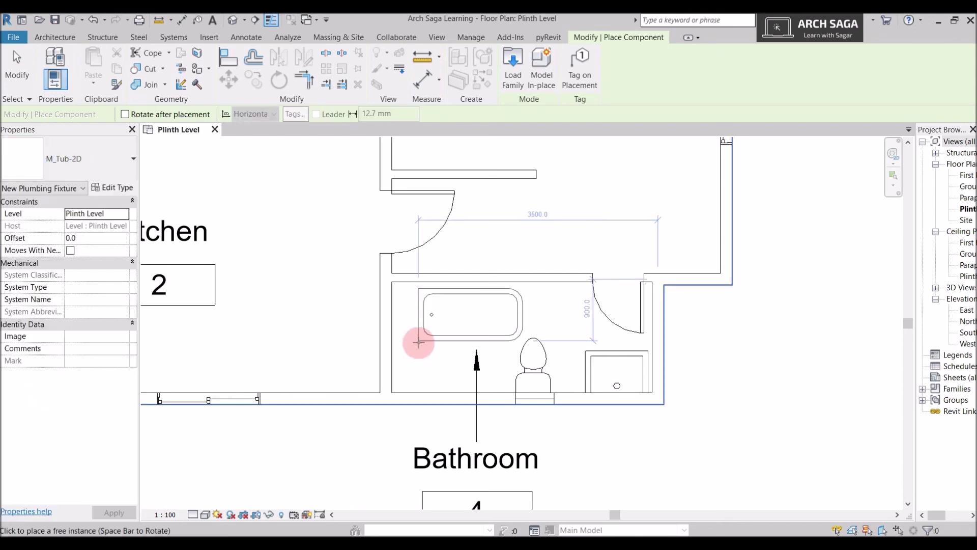
scroll(440, 383, "up", 1)
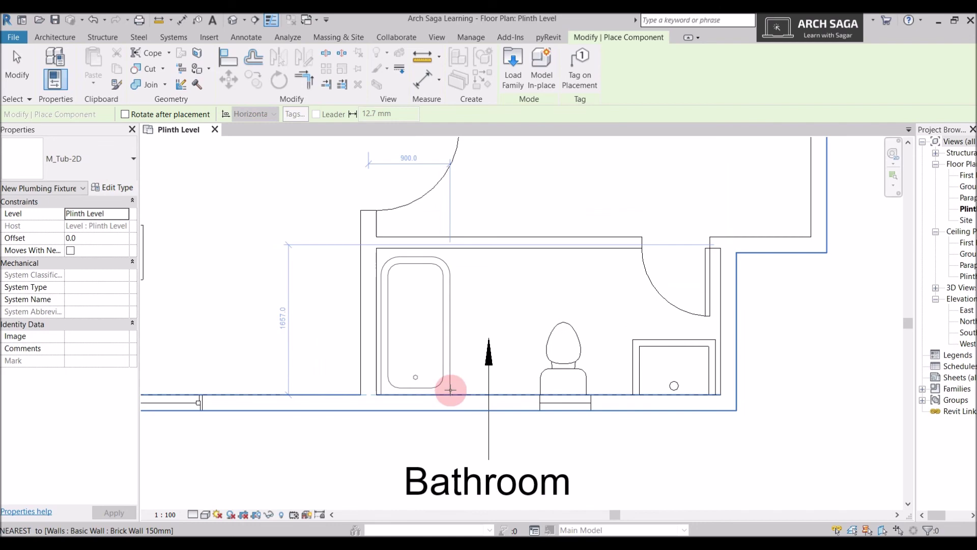
left_click(444, 344)
key("Escape")
key("Escape")
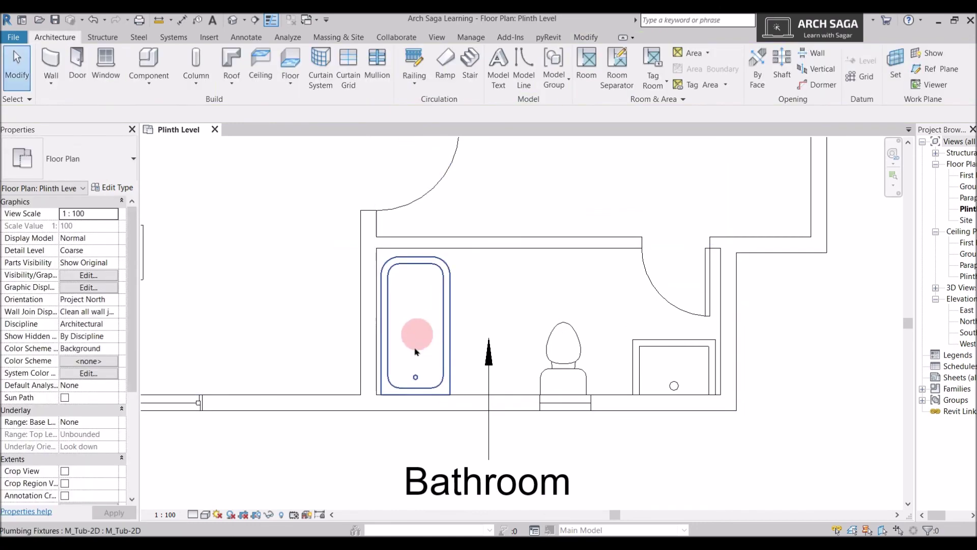
Step: Select the placed bathtub to check it, then clear the selection
scroll(415, 334, "up", 3)
left_click(379, 395)
scroll(387, 381, "down", 3)
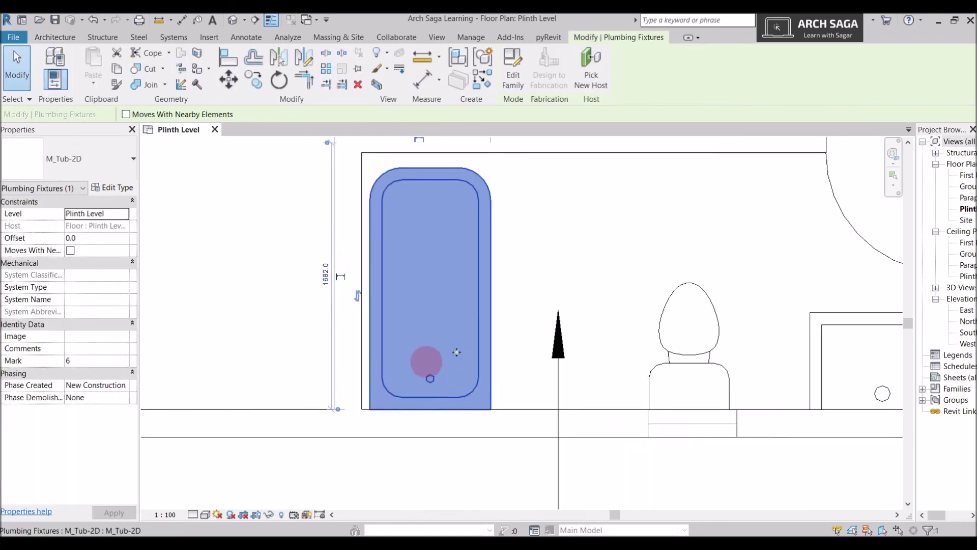
scroll(459, 352, "down", 5)
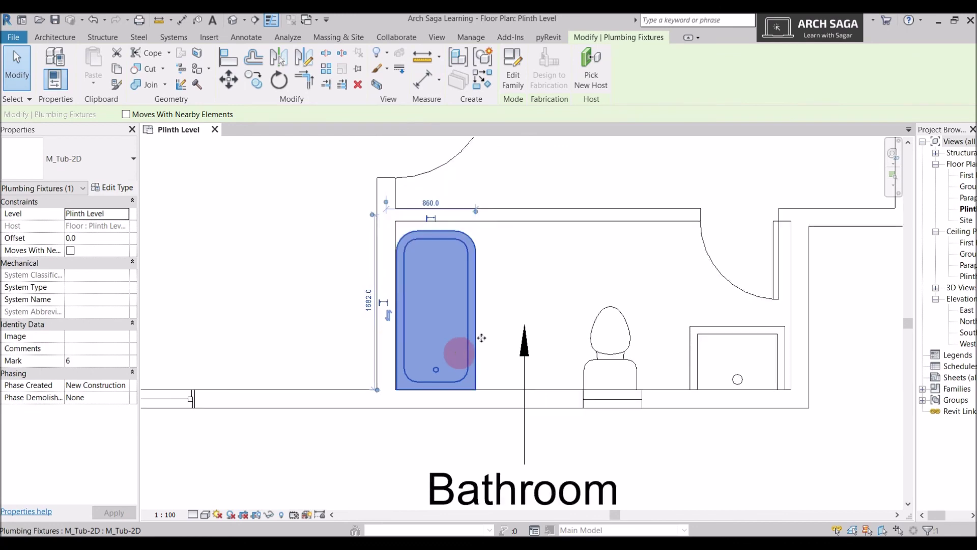
scroll(399, 360, "down", 5)
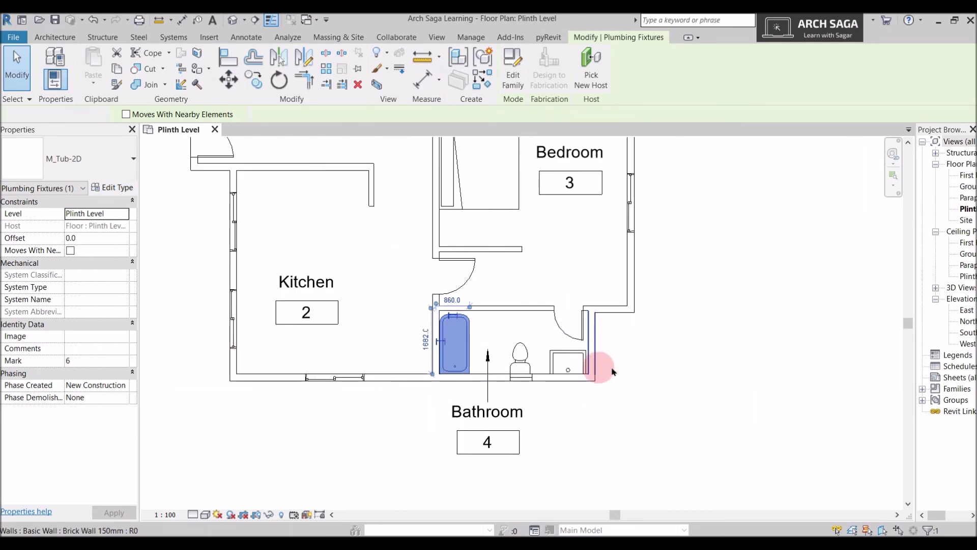
key("Escape")
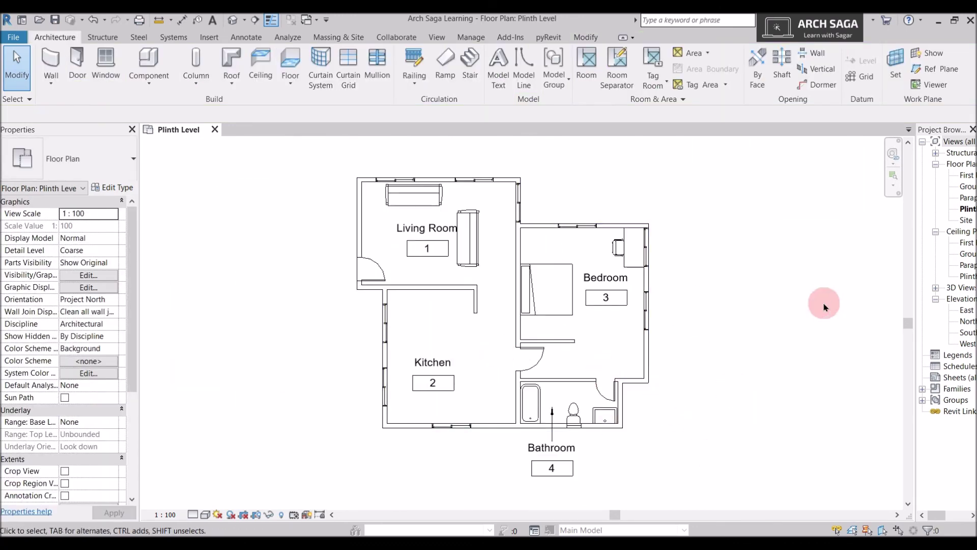